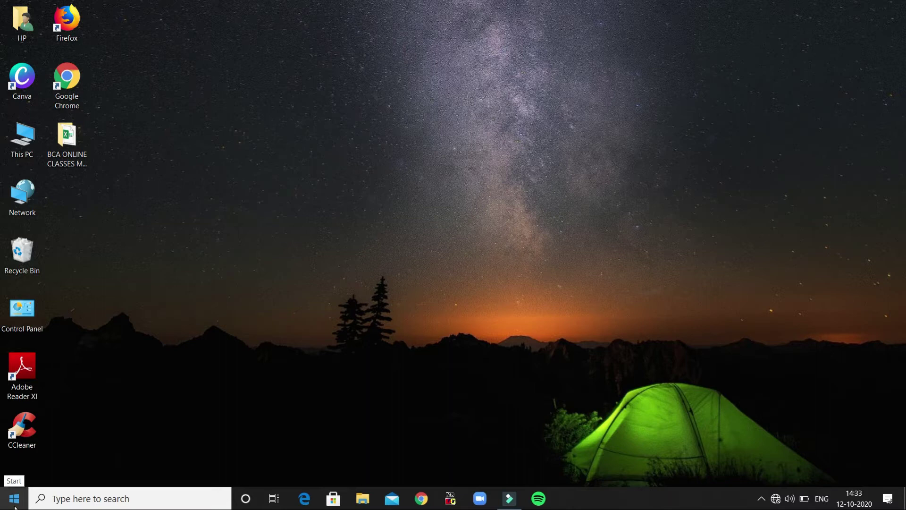
Step: Launch Excel from the installed programs and create a blank workbook
{"action": "left_click", "coordinate": [15, 507]}
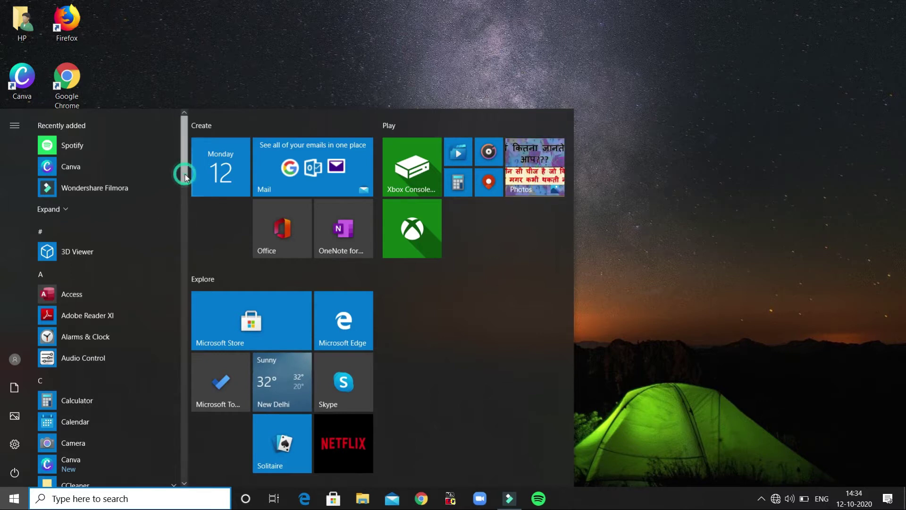
{"action": "scroll", "coordinate": [185, 177], "scroll_direction": "down", "scroll_amount": 8}
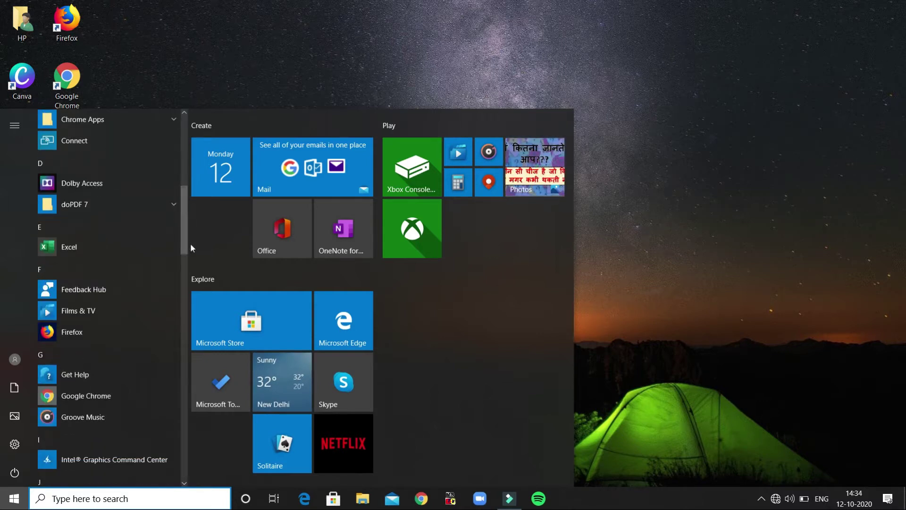
{"action": "left_click", "coordinate": [87, 250]}
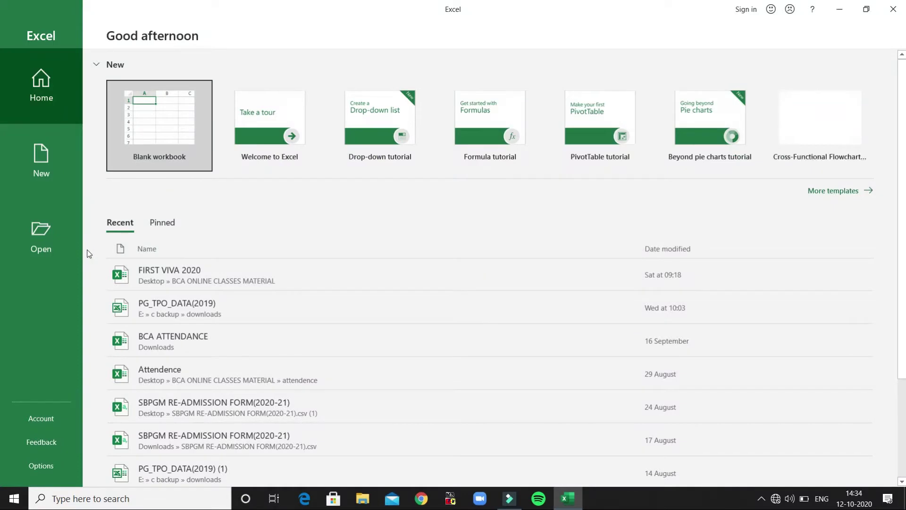
{"action": "left_click", "coordinate": [161, 141]}
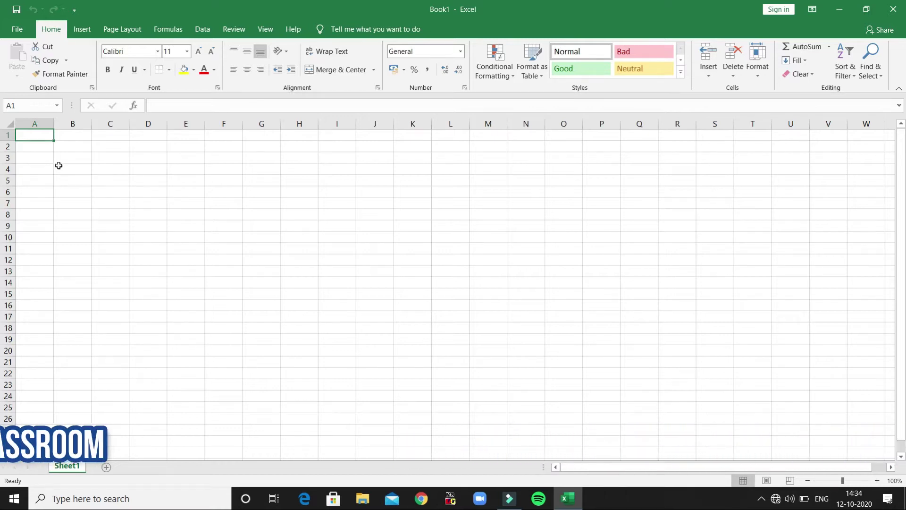
Step: Move the active cell across the empty sheet through D3 and B2, and return to A1
{"action": "key", "text": "Down"}
{"action": "key", "text": "Right"}
{"action": "key", "text": "Right"}
{"action": "key", "text": "Right"}
{"action": "key", "text": "Right"}
{"action": "key", "text": "Down"}
{"action": "key", "text": "Left"}
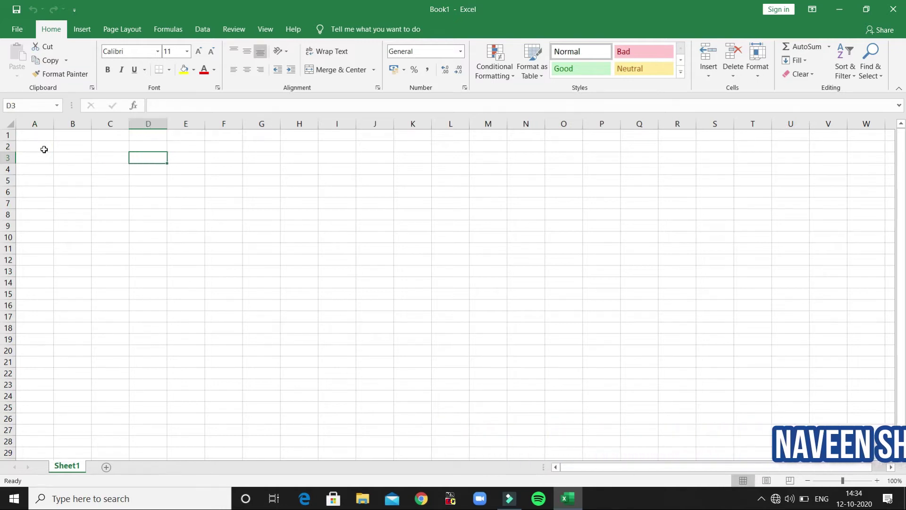
{"action": "key", "text": "Up"}
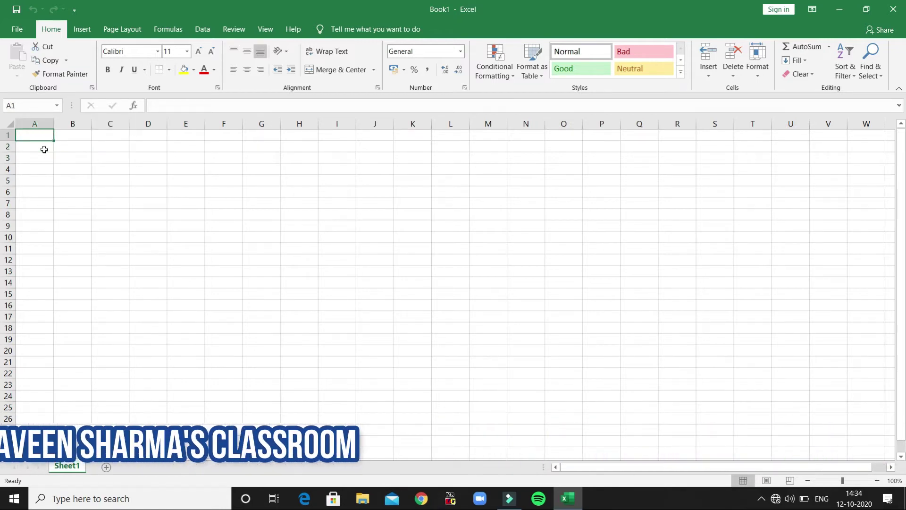
{"action": "key", "text": "Right"}
{"action": "key", "text": "Down"}
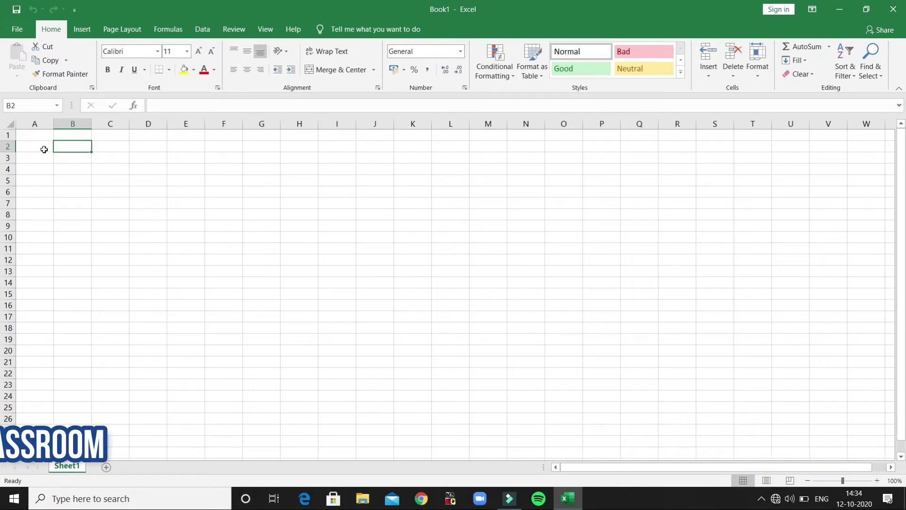
{"action": "key", "text": "ctrl+Home"}
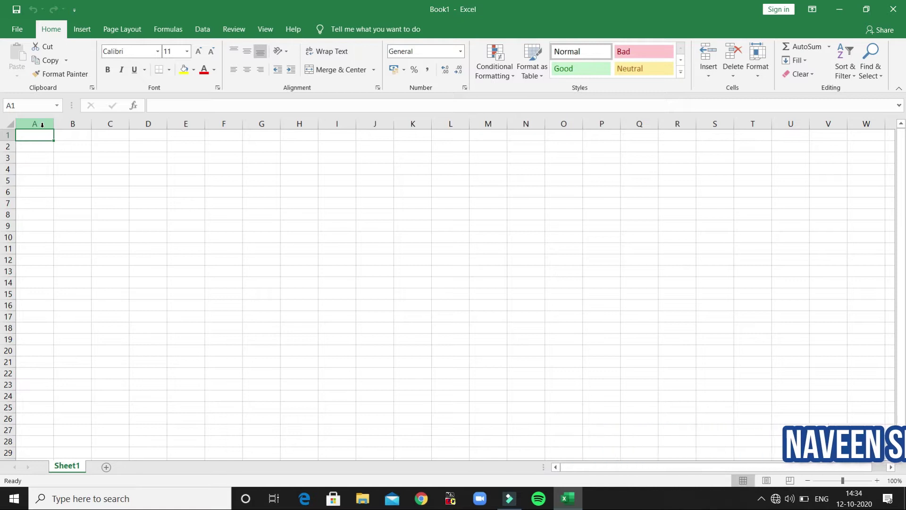
Step: Move the active cell down column A and back up to A1, checking its address in the Name Box
{"action": "key", "text": "Down"}
{"action": "key", "text": "Down"}
{"action": "key", "text": "Down"}
{"action": "key", "text": "Up"}
{"action": "key", "text": "Up"}
{"action": "key", "text": "Up"}
{"action": "key", "text": "Up"}
{"action": "key", "text": "Up"}
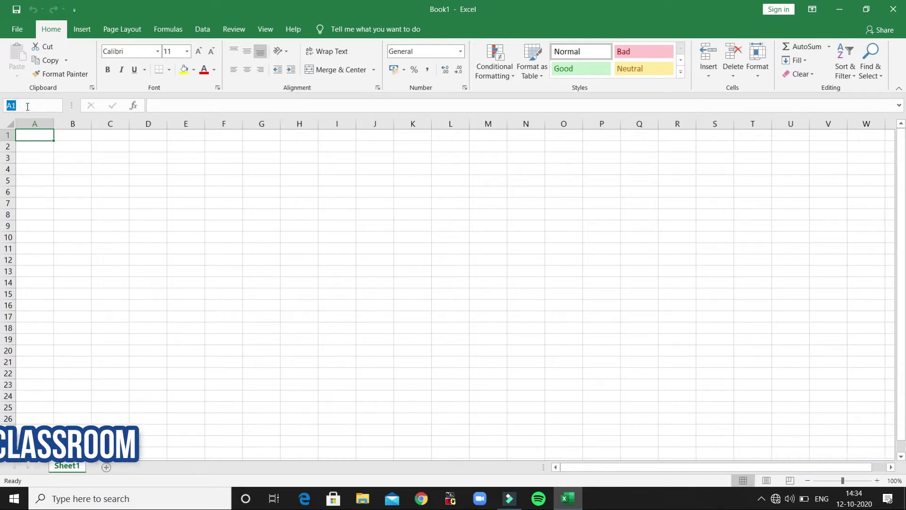
Step: Select C3, D9, the range D9:D10, C12, F8, F3 and A1 in turn to compare cell addresses, and move down column A to A5
{"action": "left_click", "coordinate": [118, 155]}
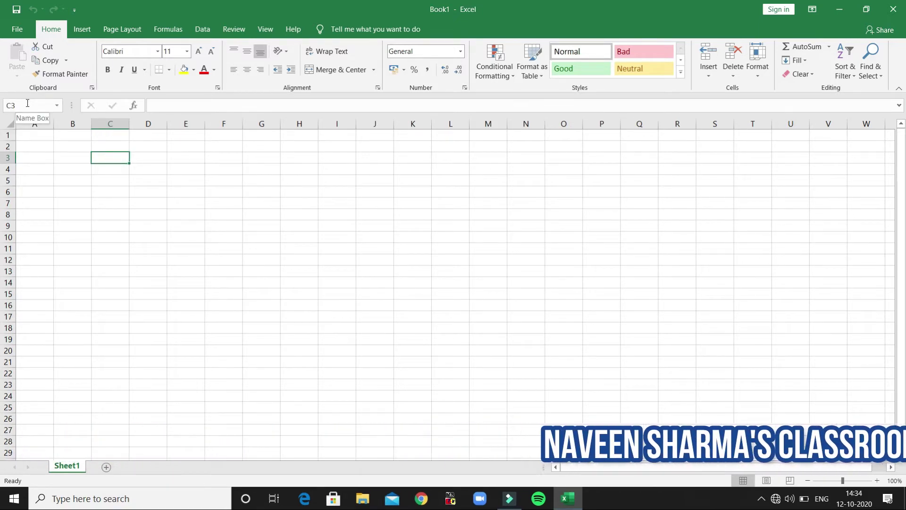
{"action": "left_click", "coordinate": [155, 225]}
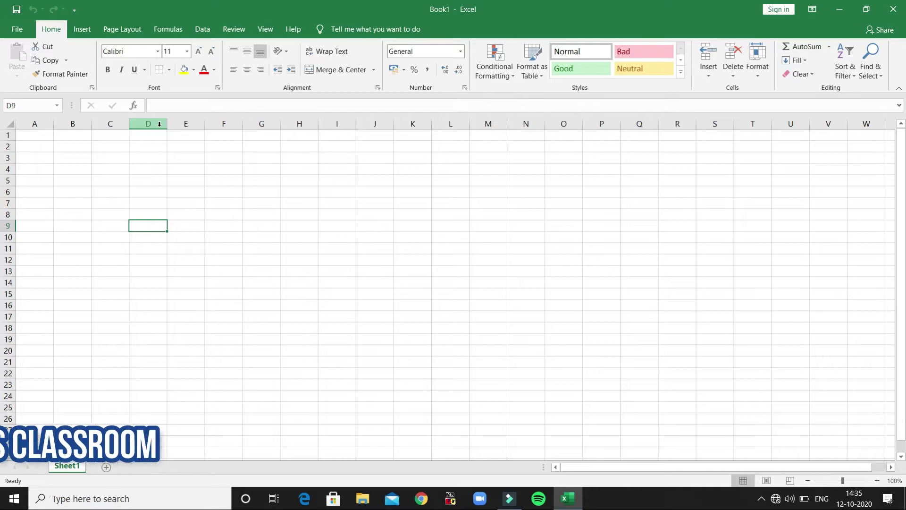
{"action": "key", "text": "shift+Down"}
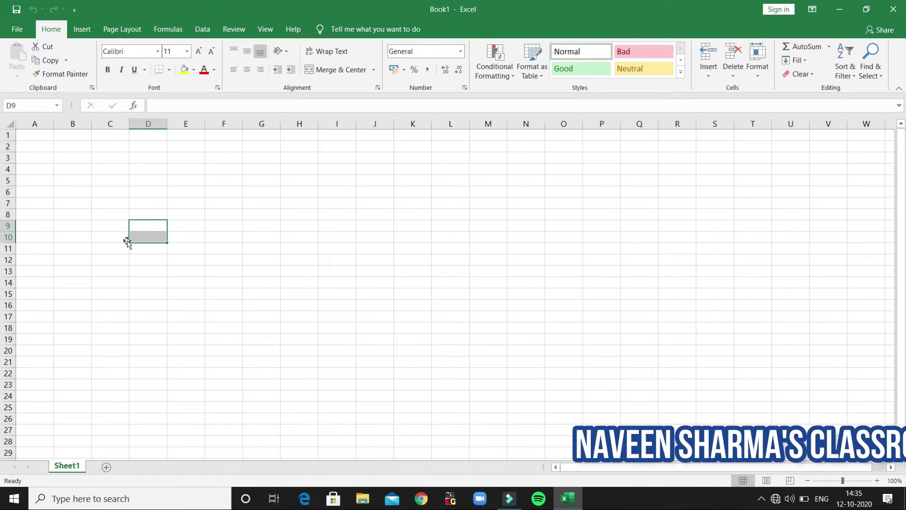
{"action": "left_click", "coordinate": [107, 261]}
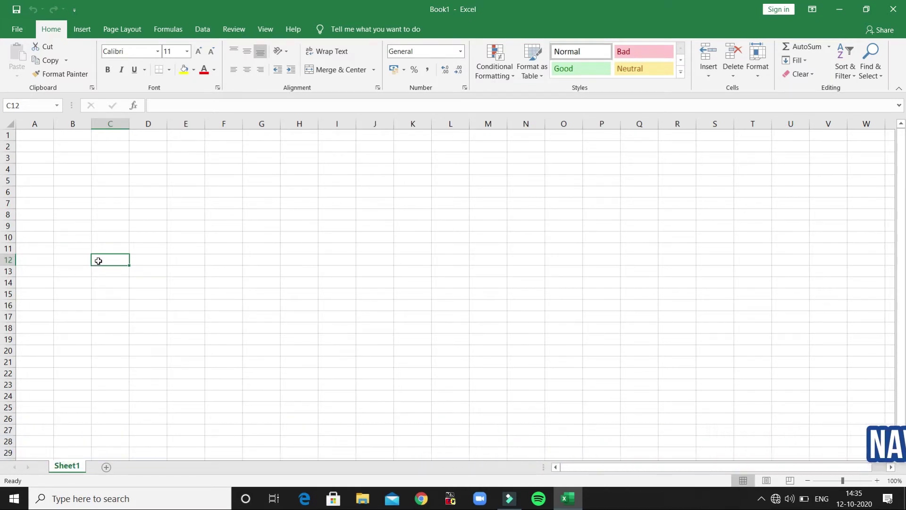
{"action": "left_click", "coordinate": [220, 211]}
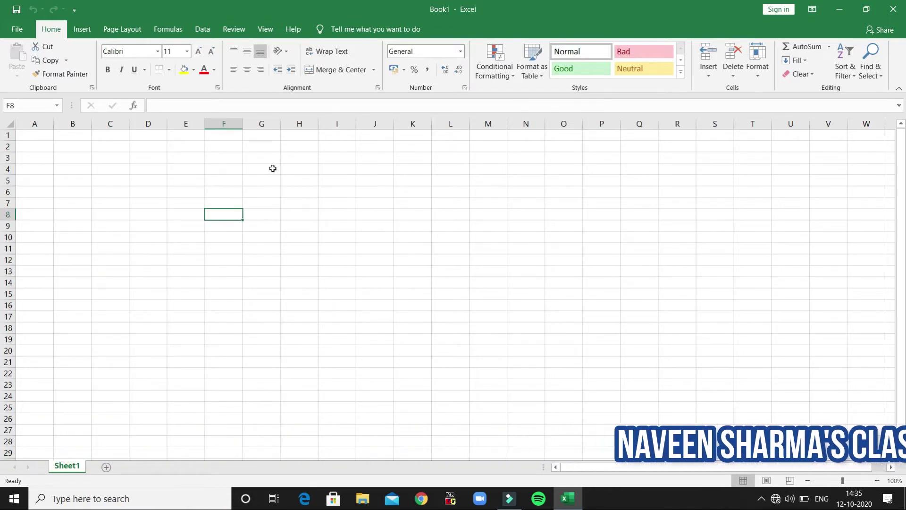
{"action": "left_click", "coordinate": [226, 159]}
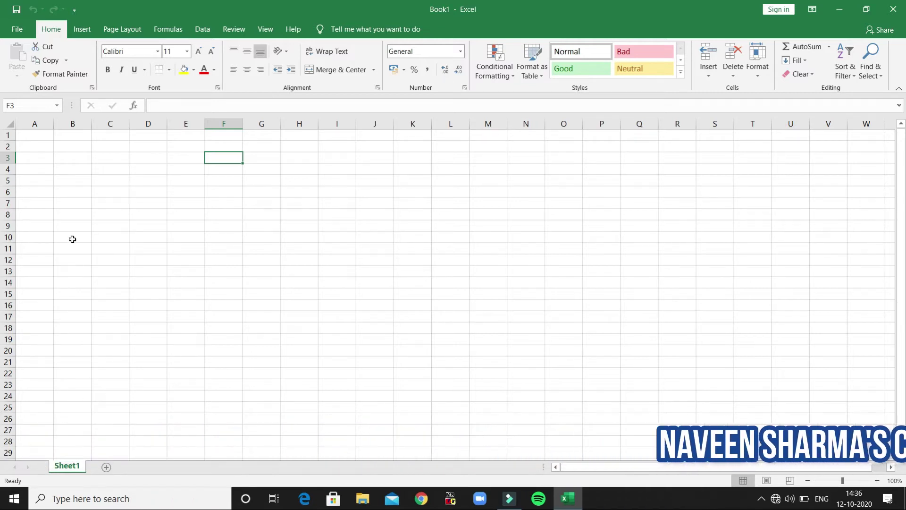
{"action": "left_click", "coordinate": [35, 139]}
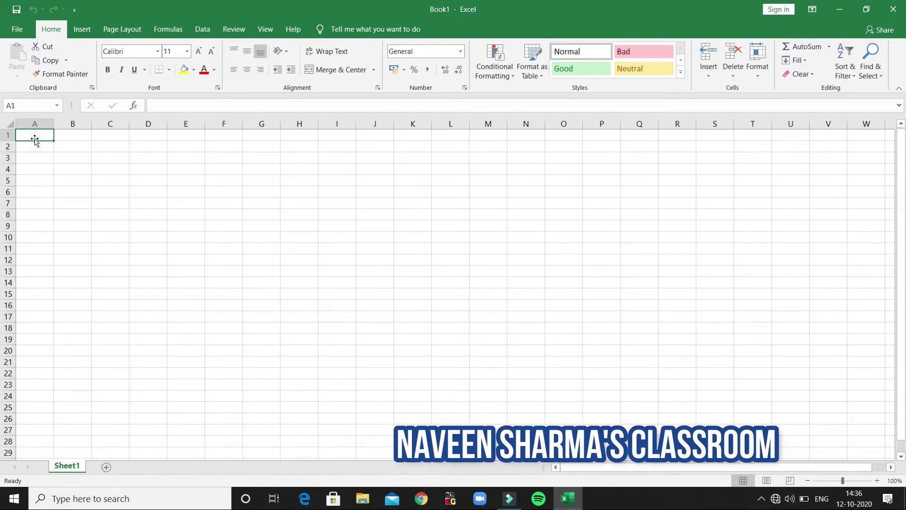
{"action": "key", "text": "Down"}
{"action": "key", "text": "Down"}
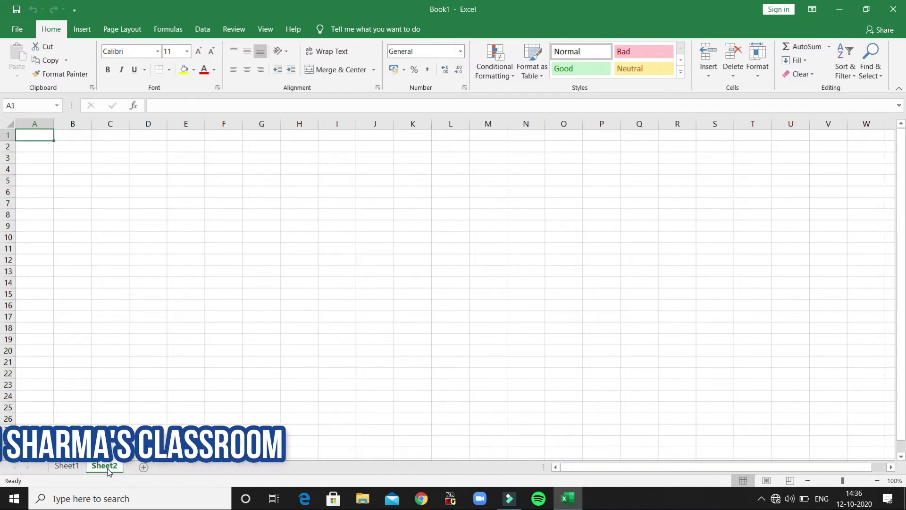
Step: Add two more worksheets to the workbook and switch back through Sheet2 to Sheet1
{"action": "left_click", "coordinate": [143, 467]}
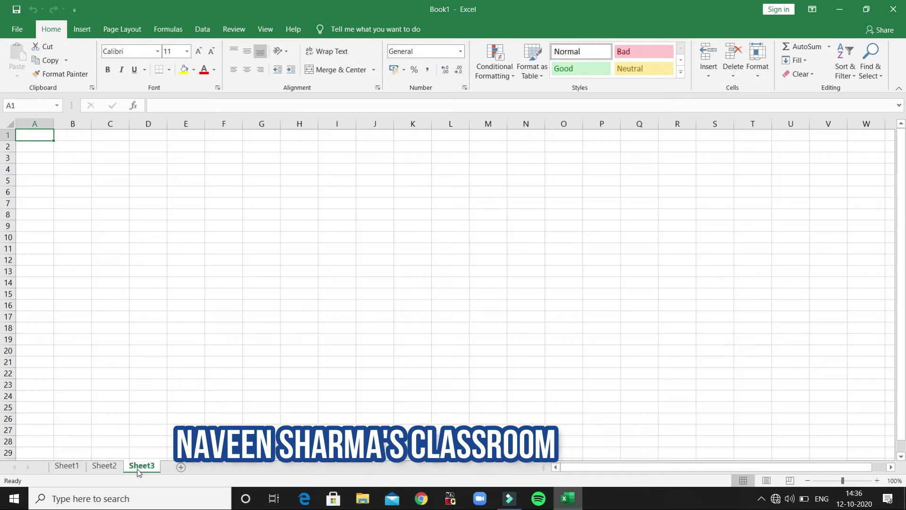
{"action": "left_click", "coordinate": [112, 468]}
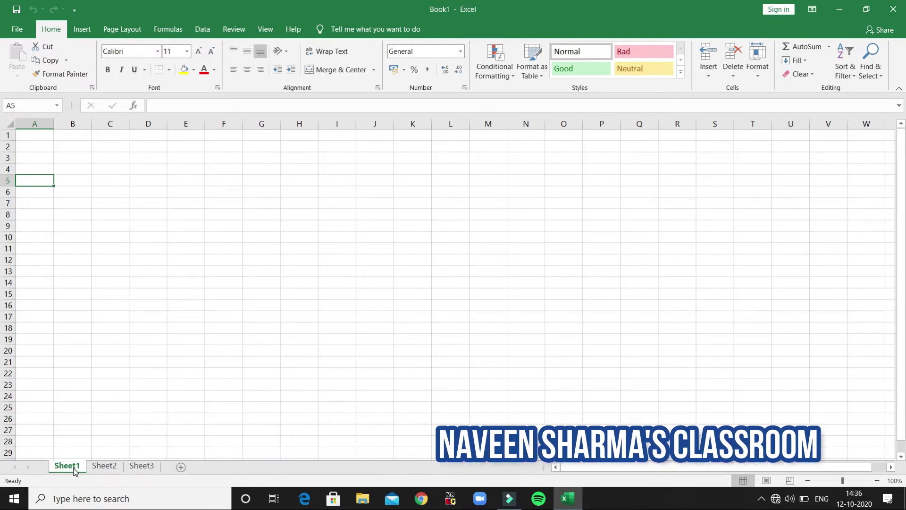
Step: Rename Sheet1 as 12_Oct_2020
{"action": "double_click", "coordinate": [73, 467]}
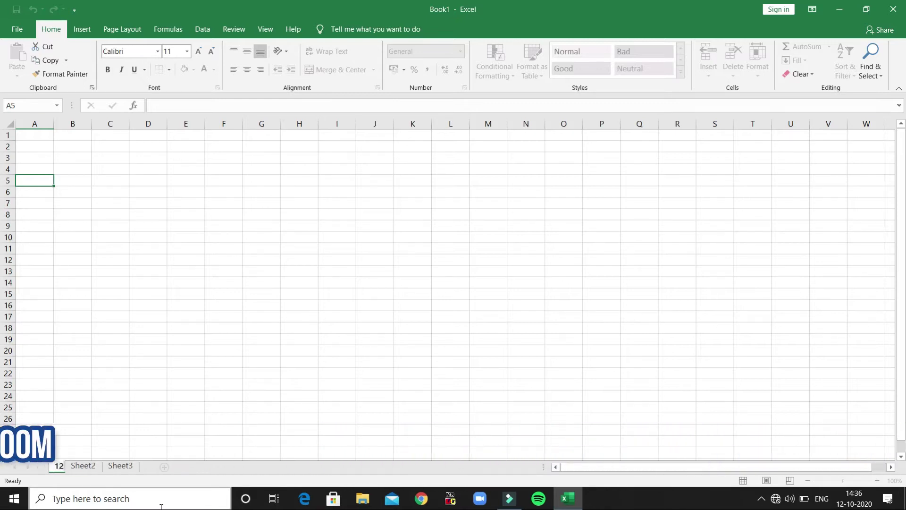
{"action": "type", "text": "Oct"}
{"action": "key", "text": "Return"}
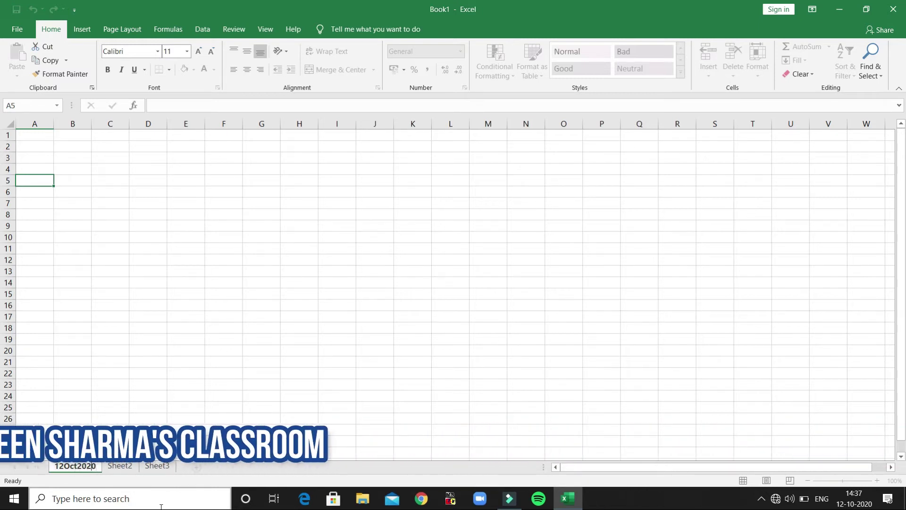
{"action": "type", "text": "_"}
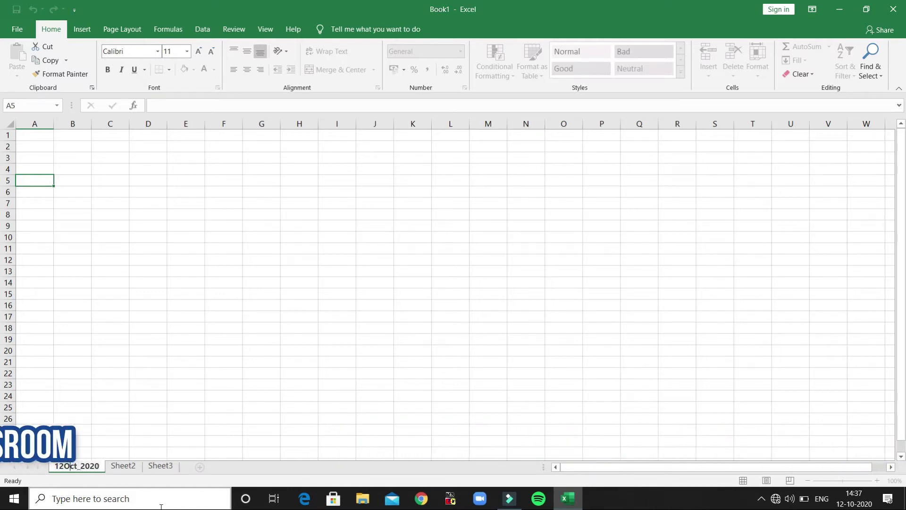
{"action": "key", "text": "Left"}
{"action": "key", "text": "Left"}
{"action": "key", "text": "Left"}
{"action": "key", "text": "Left"}
{"action": "type", "text": "_"}
{"action": "key", "text": "Return"}
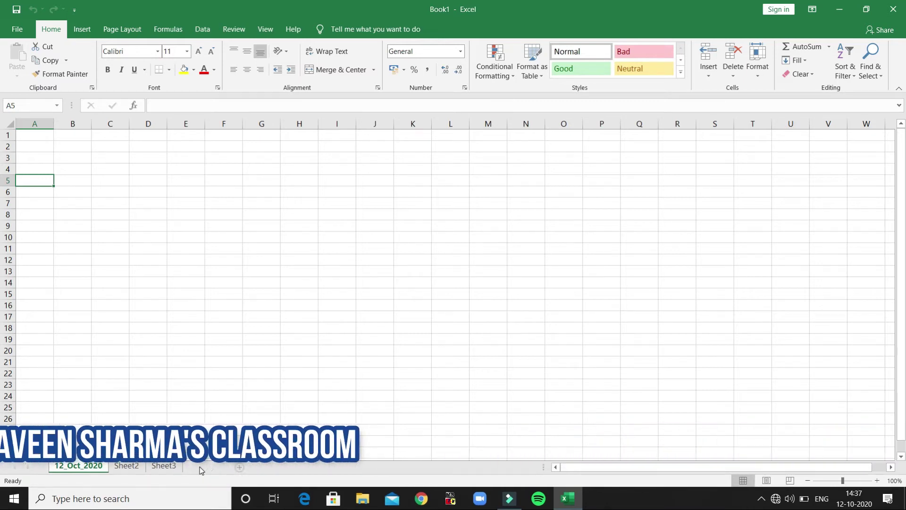
Step: Insert a new worksheet directly after 12_Oct_2020, and open the name of Sheet3 for editing
{"action": "left_click", "coordinate": [200, 470]}
{"action": "right_click", "coordinate": [201, 469]}
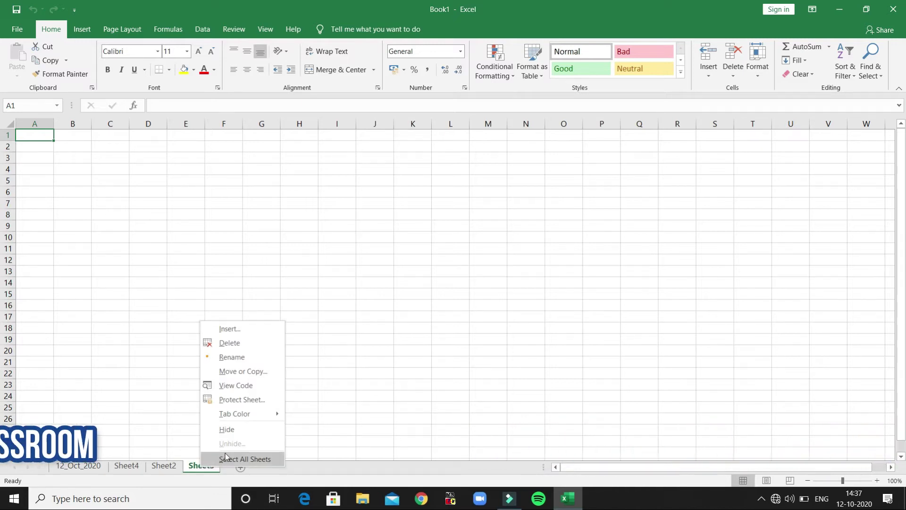
{"action": "left_click", "coordinate": [231, 357]}
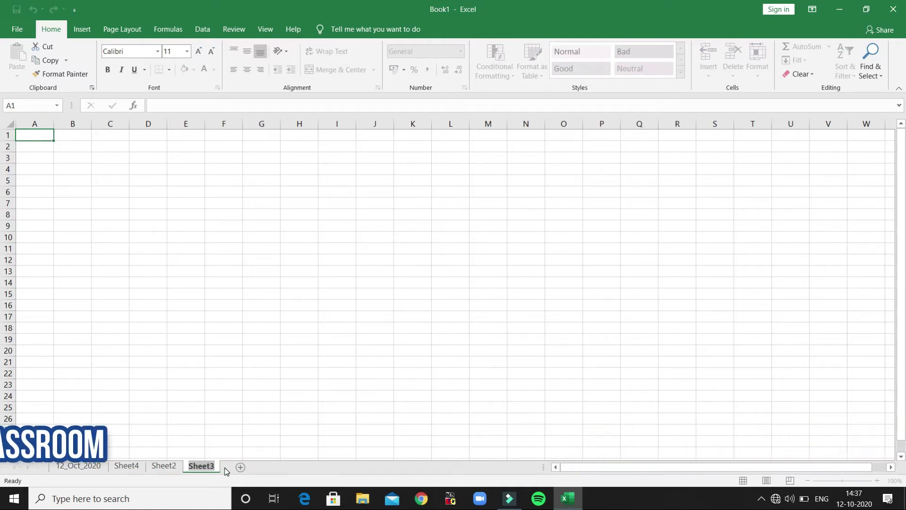
{"action": "key", "text": "Return"}
Step: Delete the worksheets Sheet3 and Sheet2
{"action": "right_click", "coordinate": [206, 466]}
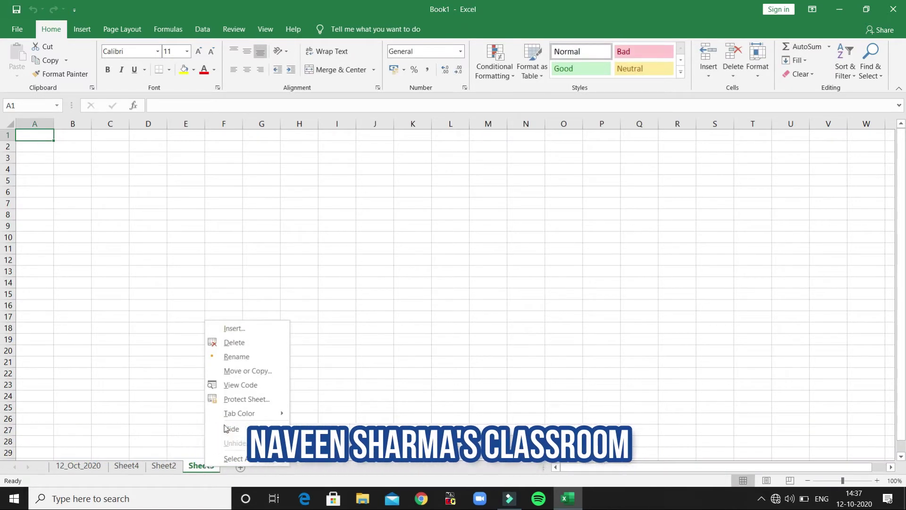
{"action": "left_click", "coordinate": [244, 344]}
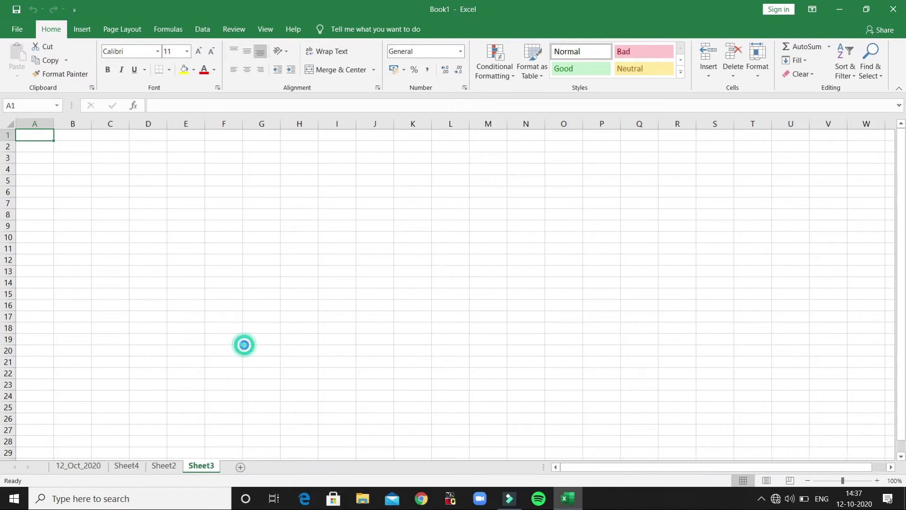
{"action": "right_click", "coordinate": [164, 466]}
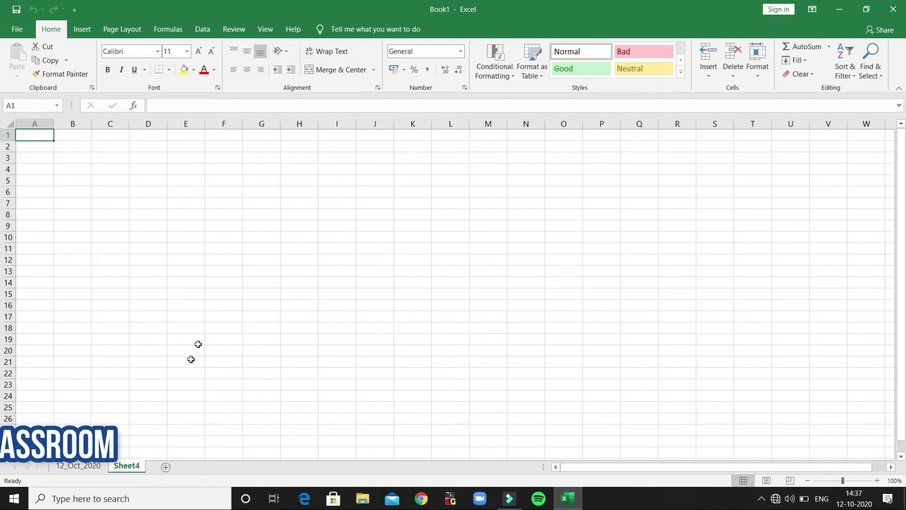
Step: Rename Sheet4 as 13_oct_2020
{"action": "right_click", "coordinate": [132, 468]}
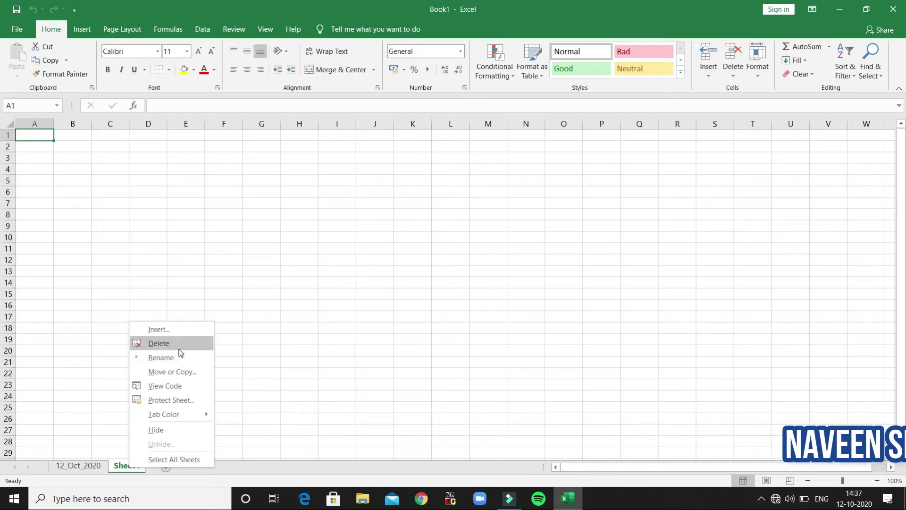
{"action": "left_click", "coordinate": [224, 470]}
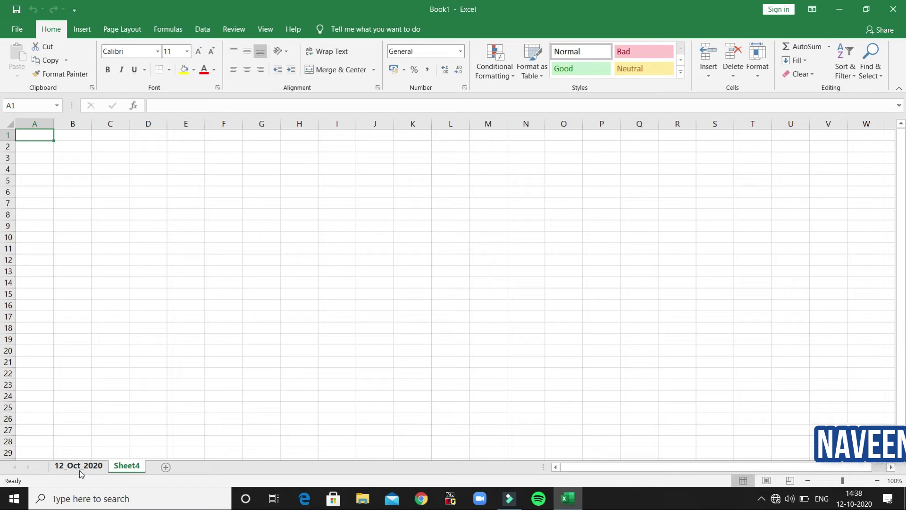
{"action": "right_click", "coordinate": [120, 466]}
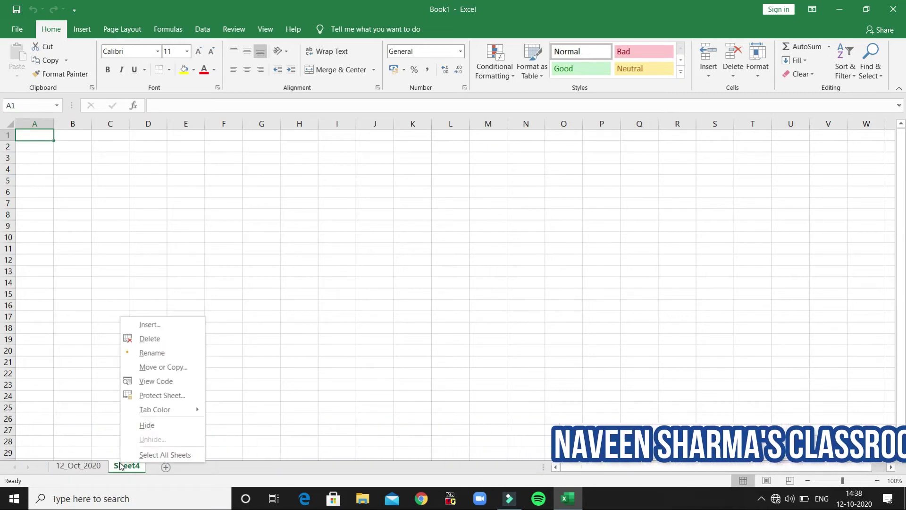
{"action": "left_click", "coordinate": [152, 353]}
{"action": "type", "text": "13_oct"}
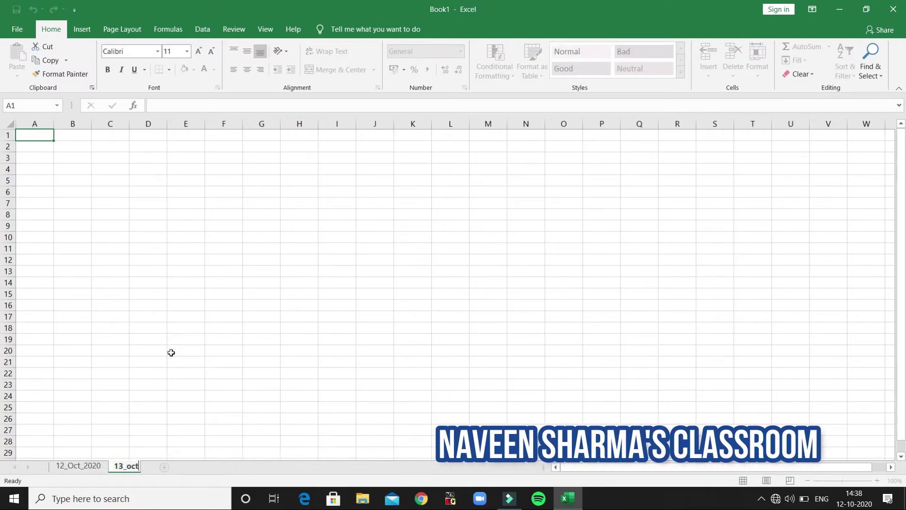
{"action": "key", "text": "Return"}
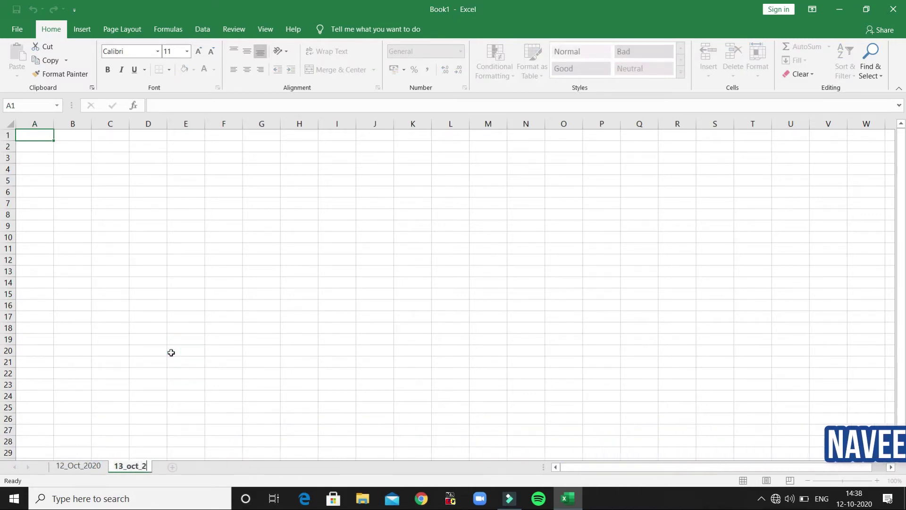
{"action": "key", "text": "Return"}
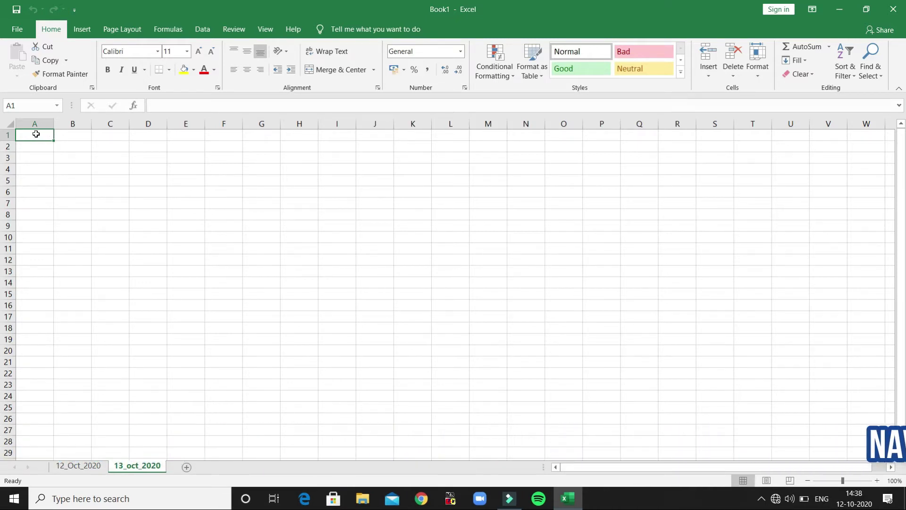
Step: Enter the text "first cell" in cell A1 and the number 123 in cell B2
{"action": "type", "text": "first"}
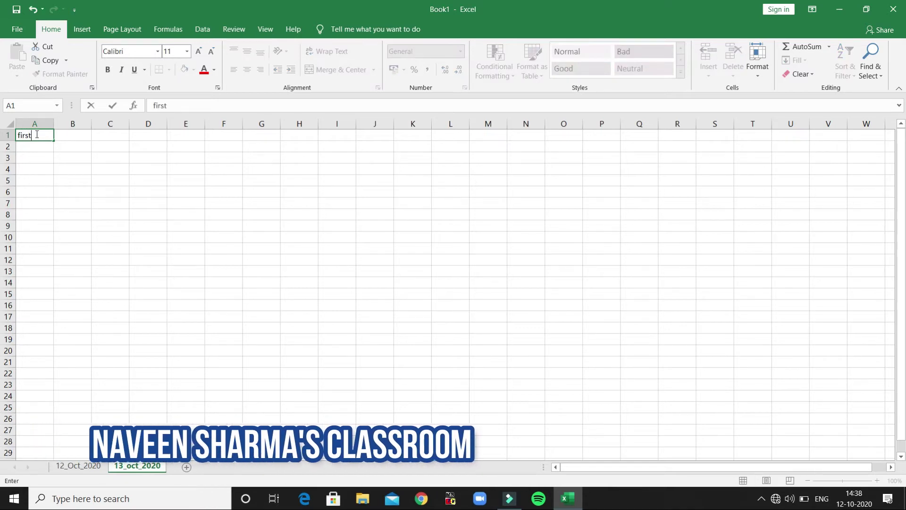
{"action": "type", "text": " cell"}
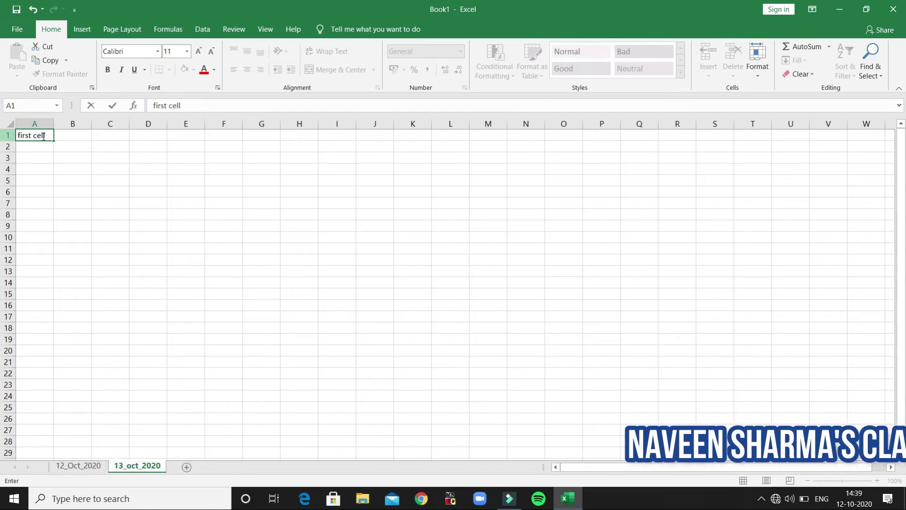
{"action": "left_click", "coordinate": [65, 145]}
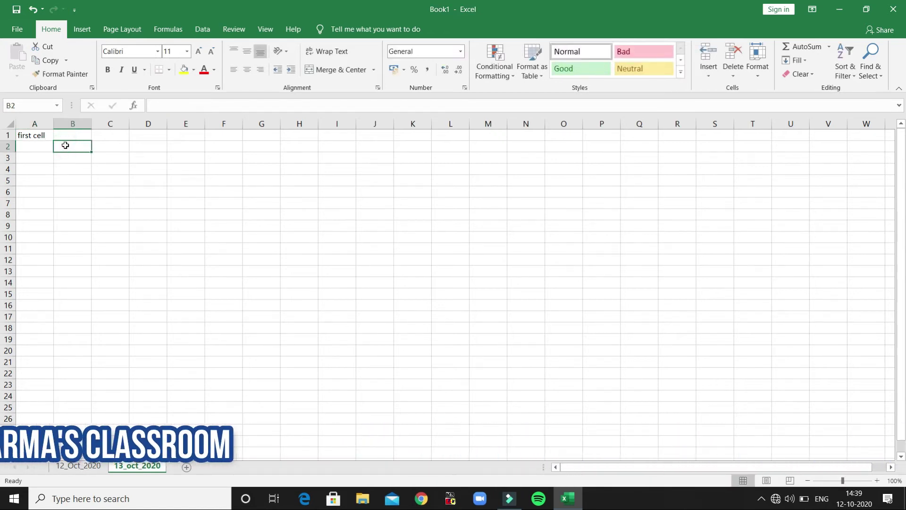
{"action": "type", "text": "12"}
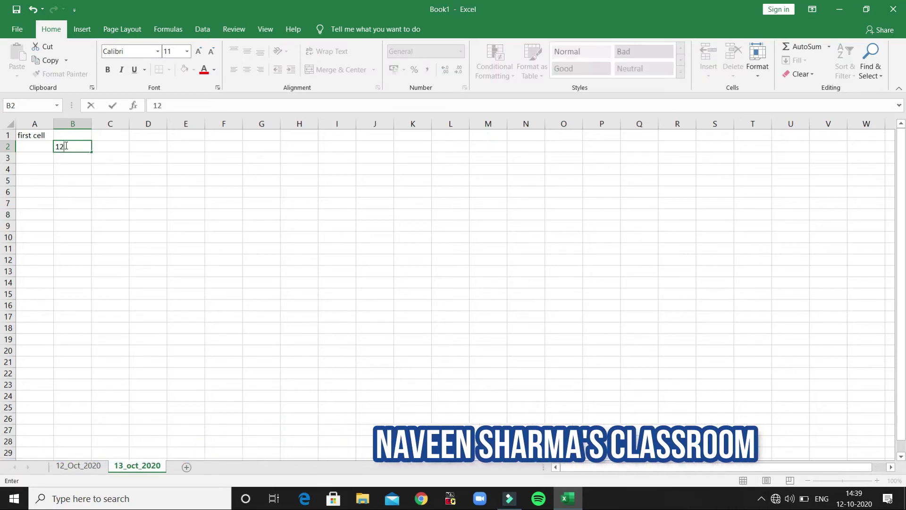
{"action": "type", "text": "3"}
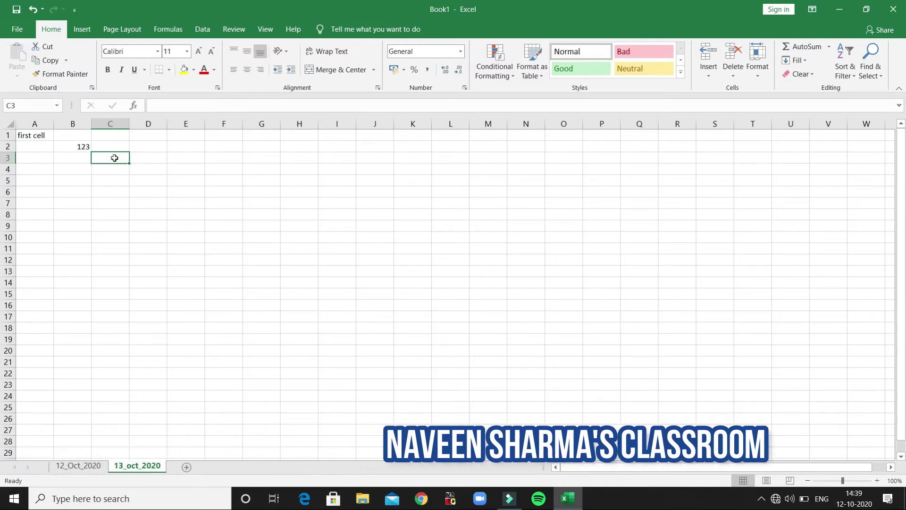
Step: Clear the contents of cells B2 and A1 on the 13_oct_2020 worksheet
{"action": "key", "text": "Up"}
{"action": "key", "text": "Left"}
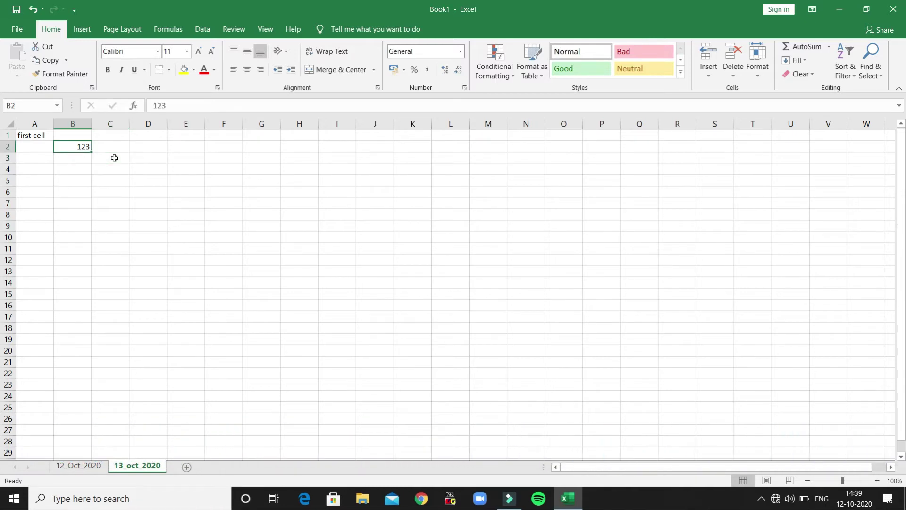
{"action": "key", "text": "BackSpace"}
{"action": "key", "text": "Up"}
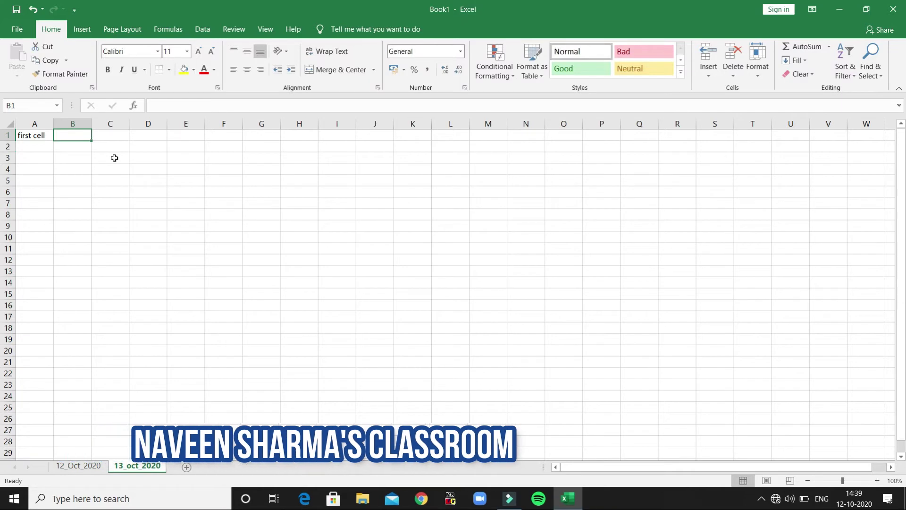
{"action": "key", "text": "Left"}
{"action": "key", "text": "BackSpace"}
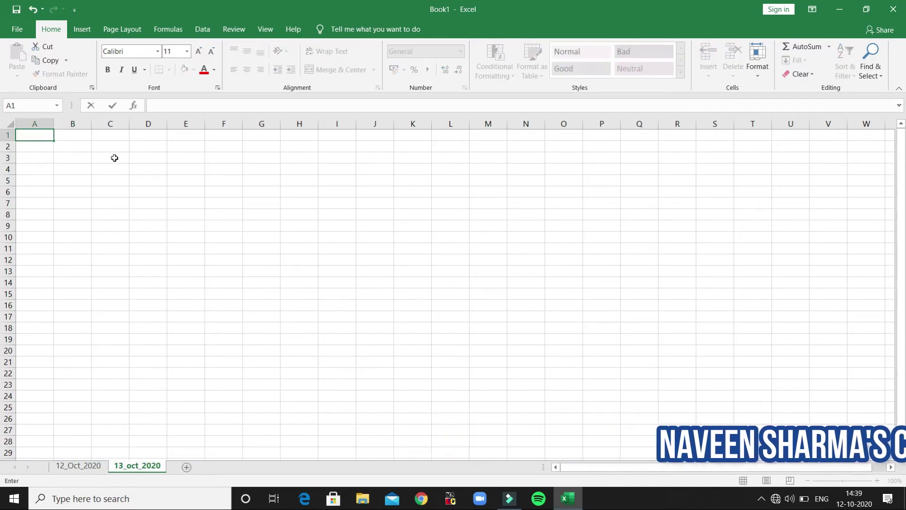
{"action": "key", "text": "Right"}
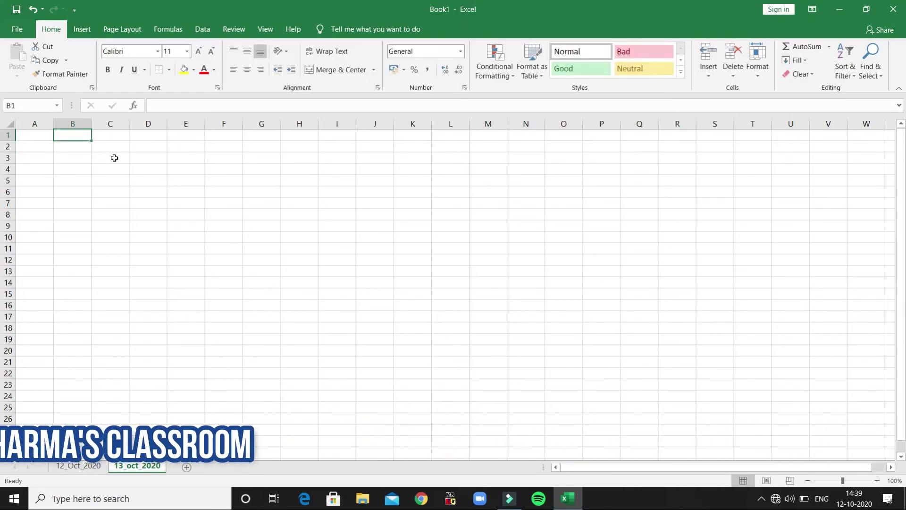
Step: Enter the column heading "Item" in cell B3
{"action": "key", "text": "Down"}
{"action": "key", "text": "Down"}
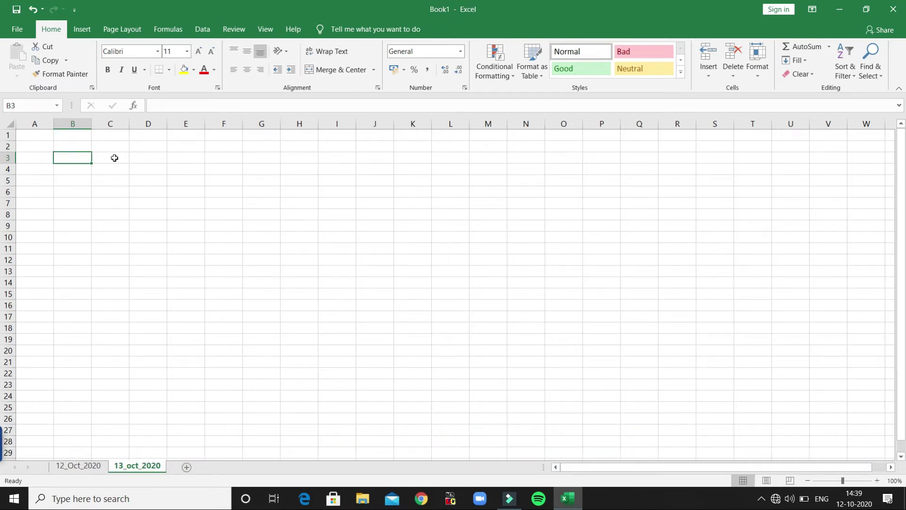
{"action": "key", "text": "Left"}
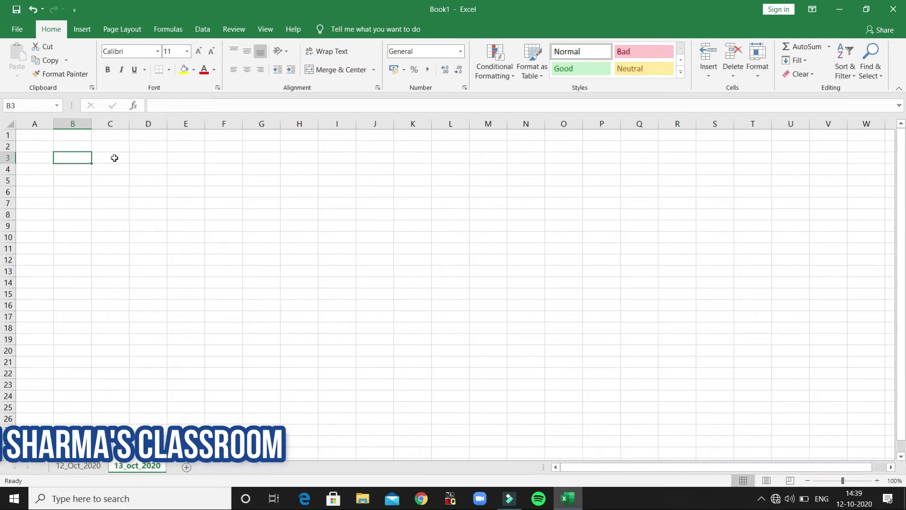
{"action": "type", "text": "Item"}
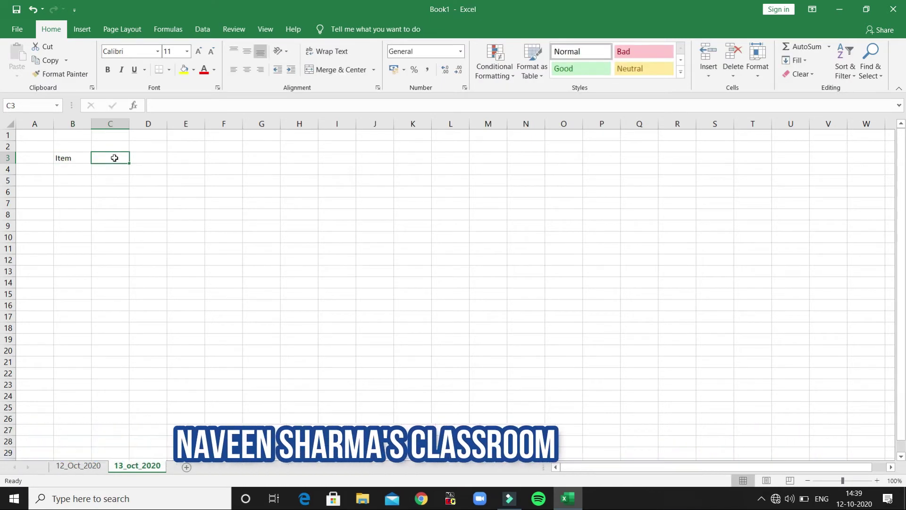
{"action": "key", "text": "Return"}
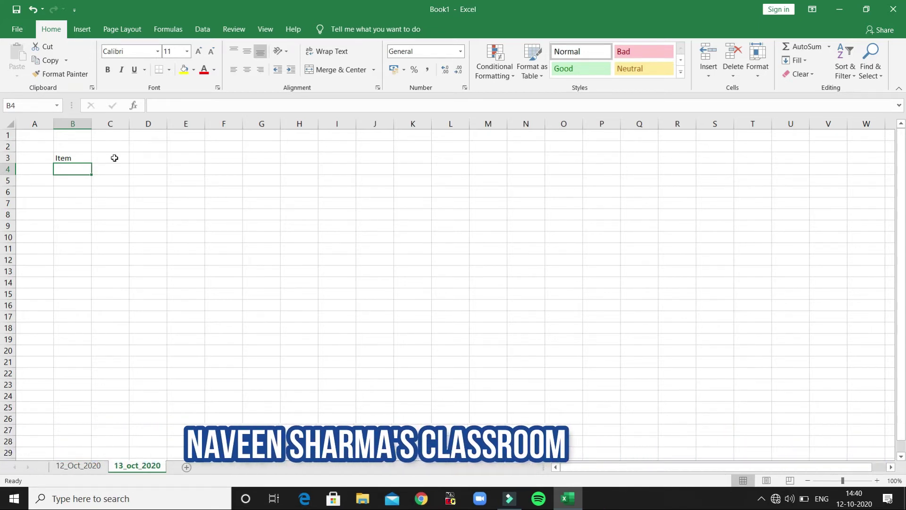
Step: List "Vegetables" in cell B4 and "Clothes" in cell B5 under the Item heading
{"action": "type", "text": "V"}
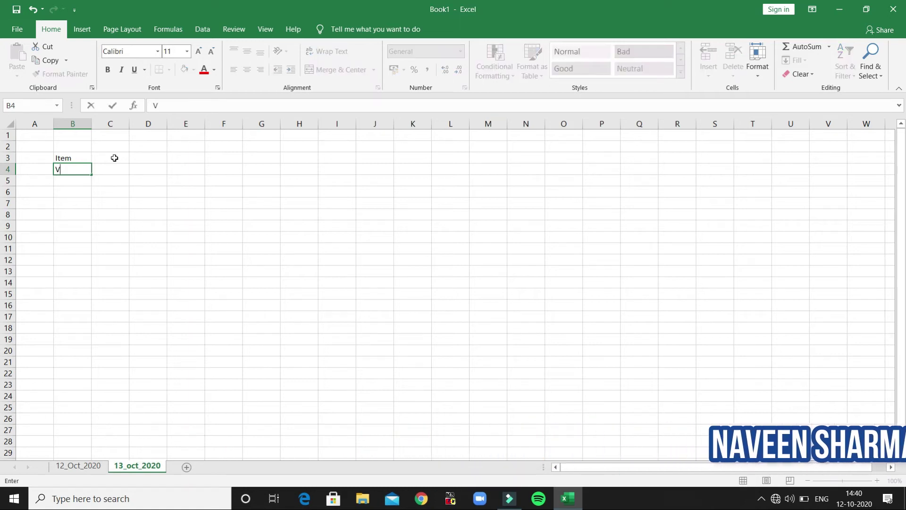
{"action": "type", "text": "egetables"}
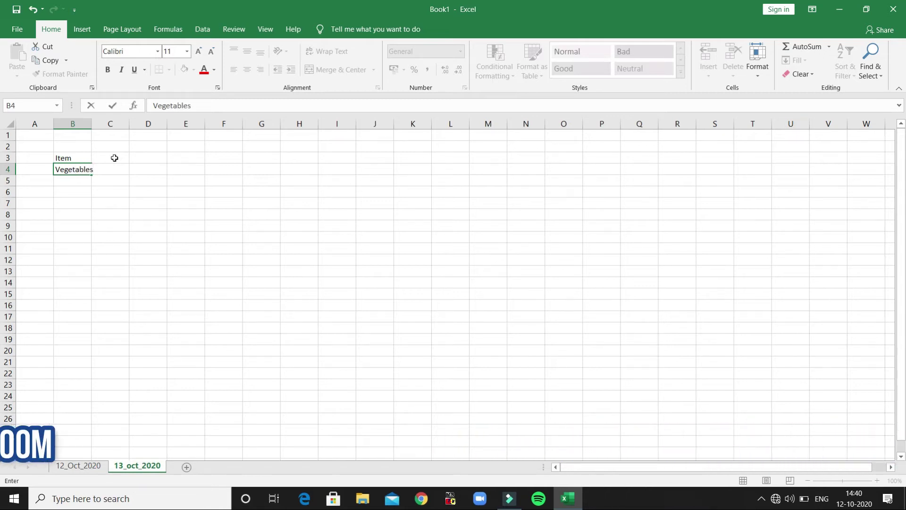
{"action": "key", "text": "Return"}
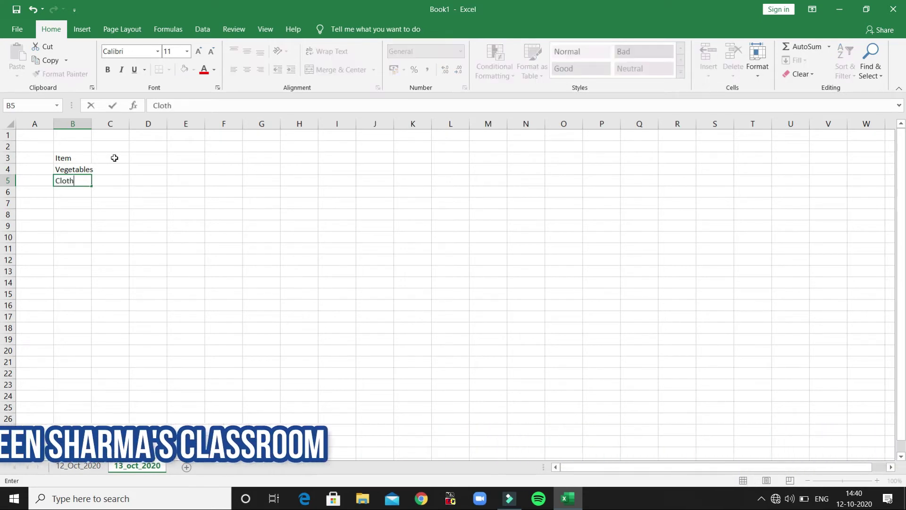
{"action": "type", "text": "es"}
{"action": "key", "text": "Return"}
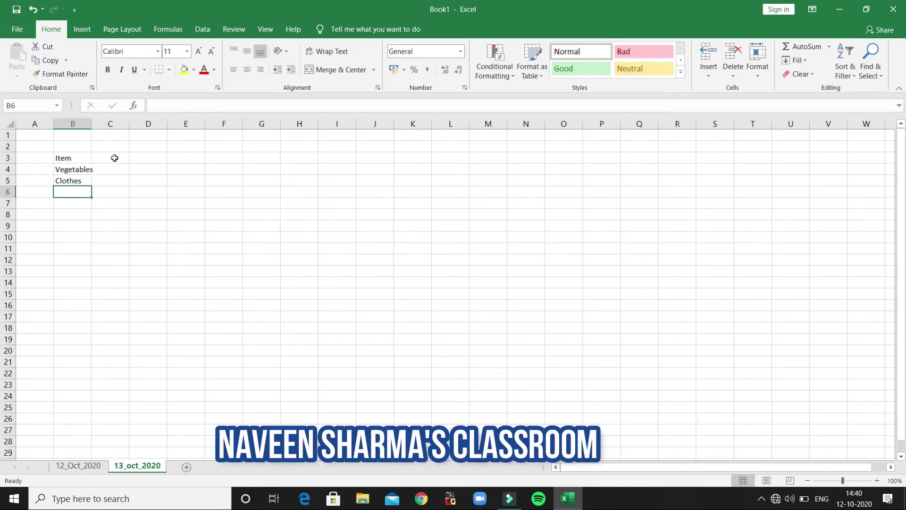
Step: Continue the item list with "Fruits" in cell B6 and "Washing Machine" in cell B7
{"action": "type", "text": "Fruits"}
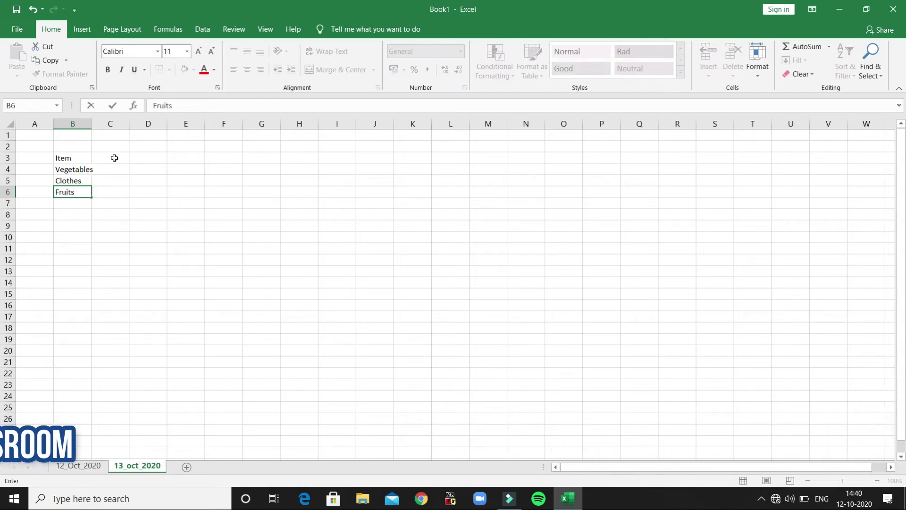
{"action": "key", "text": "Return"}
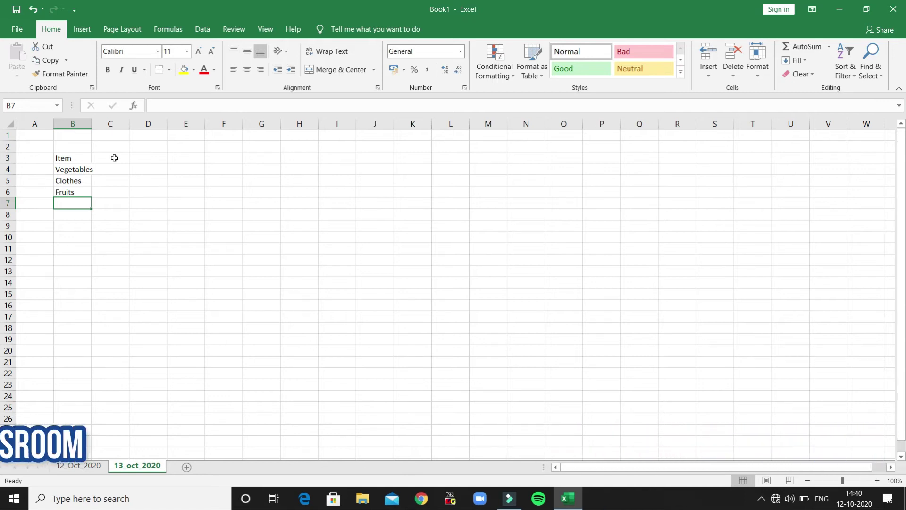
{"action": "type", "text": "Was"}
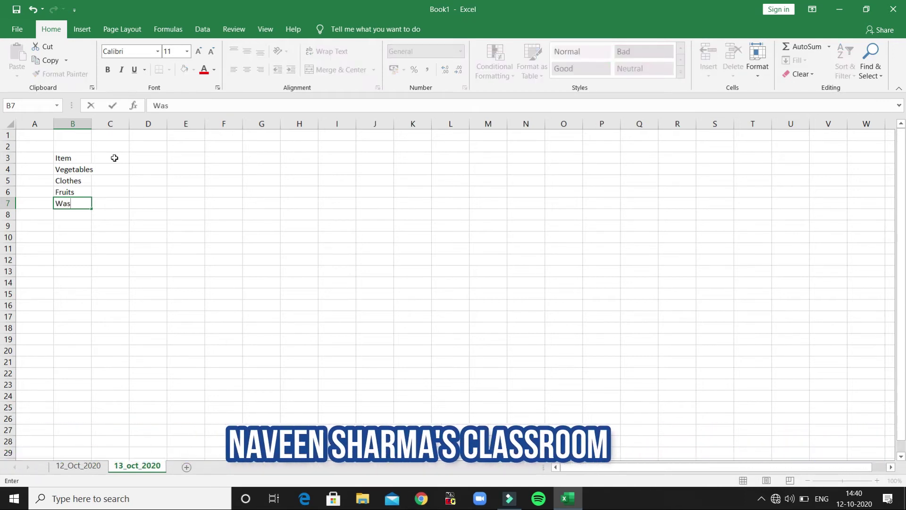
{"action": "type", "text": "hing"}
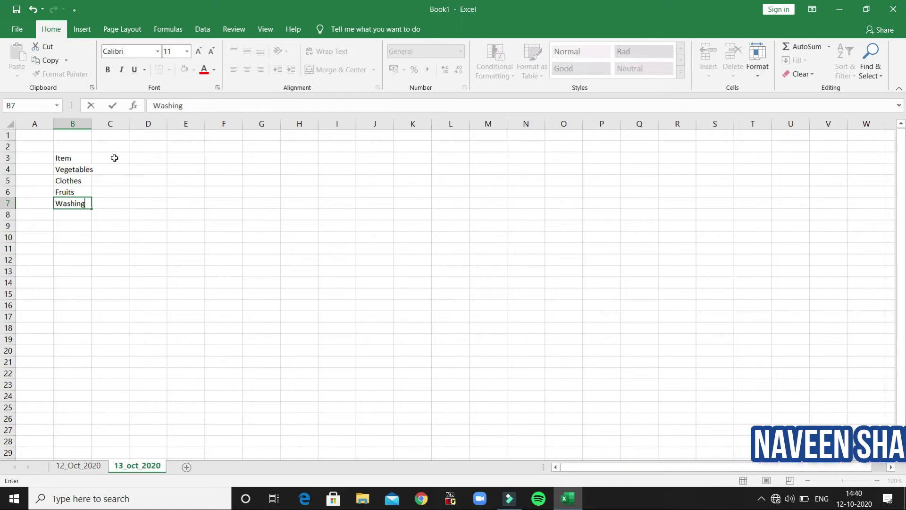
{"action": "type", "text": " Ma"}
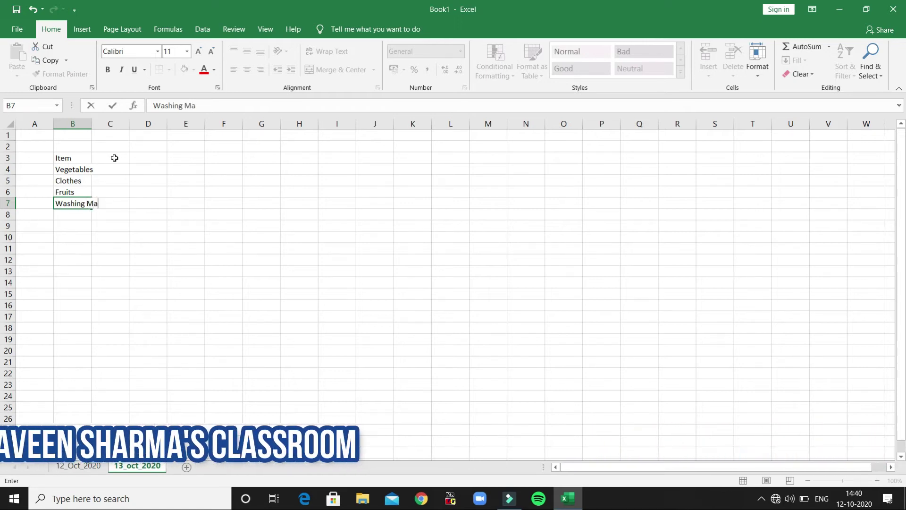
{"action": "type", "text": "chine"}
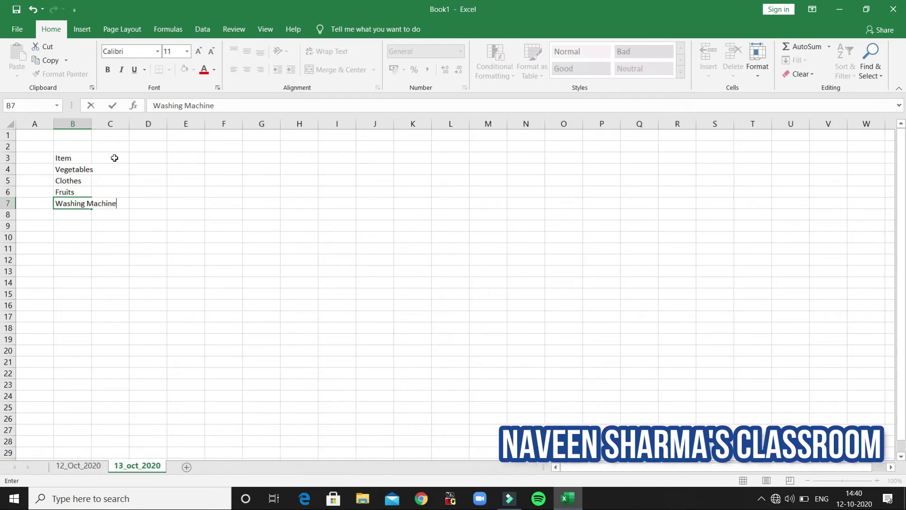
{"action": "left_click", "coordinate": [92, 123]}
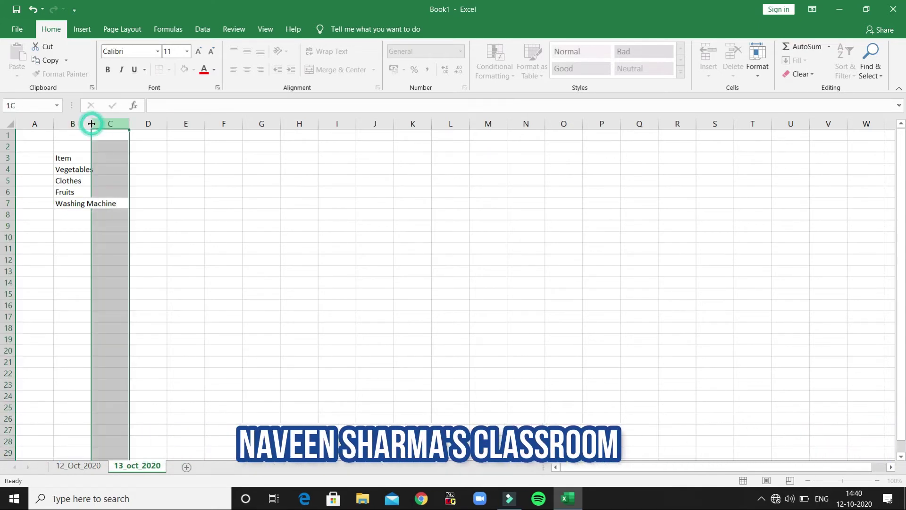
Step: Auto-fit the width of column B to its longest entry, "Washing Machine"
{"action": "left_click_drag", "start_coordinate": [92, 123], "coordinate": [92, 124]}
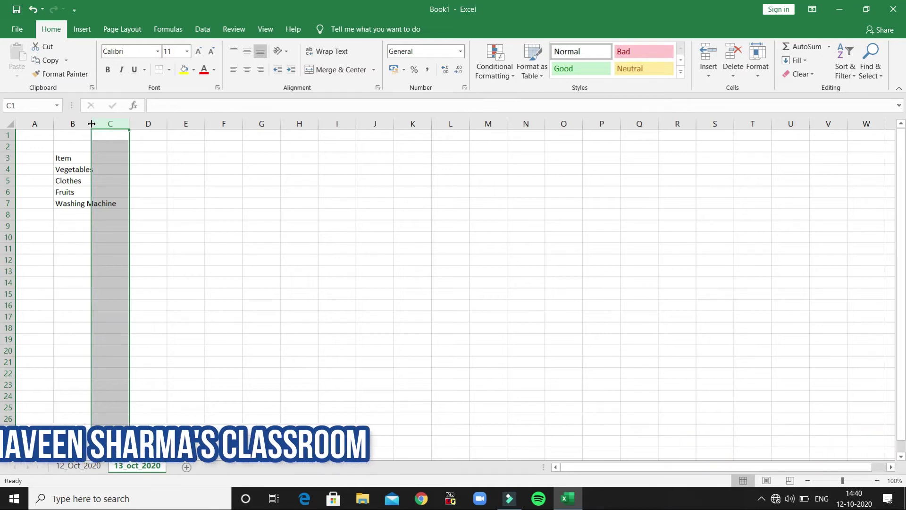
{"action": "left_click", "coordinate": [79, 160]}
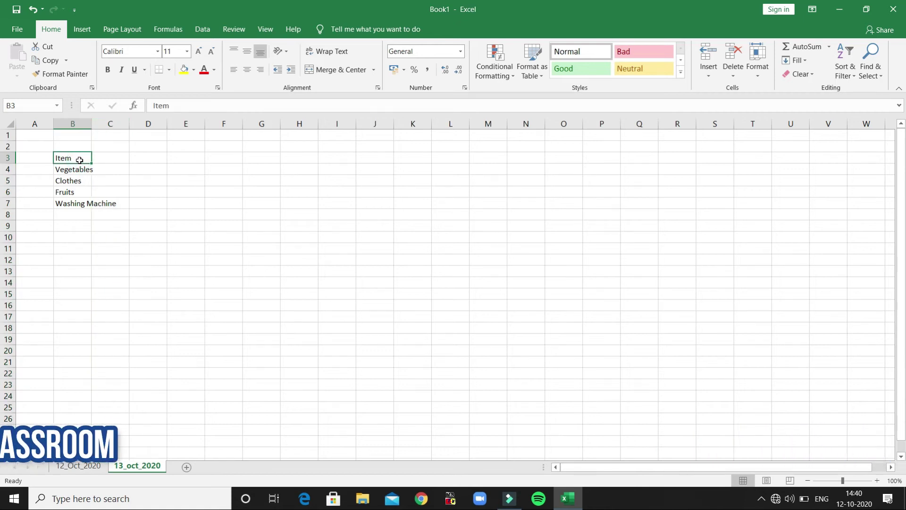
{"action": "key", "text": "Down"}
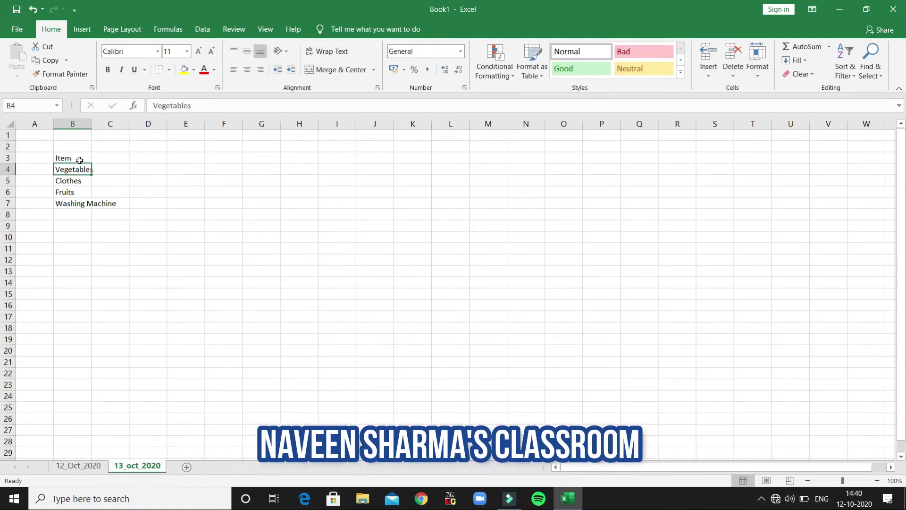
{"action": "key", "text": "Down"}
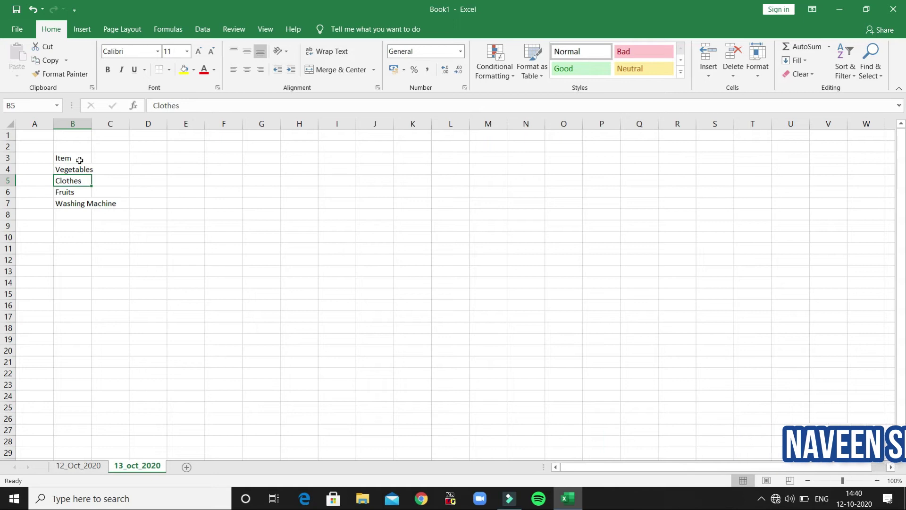
{"action": "key", "text": "Down"}
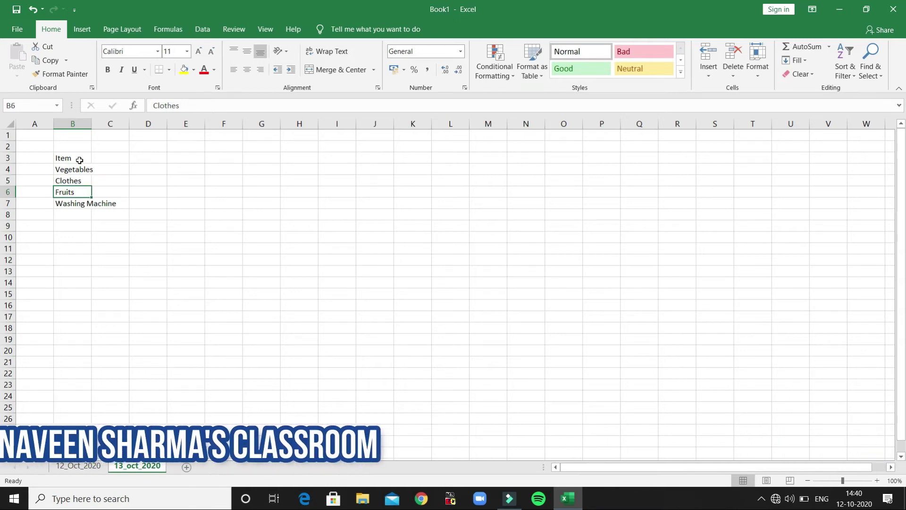
{"action": "key", "text": "Down"}
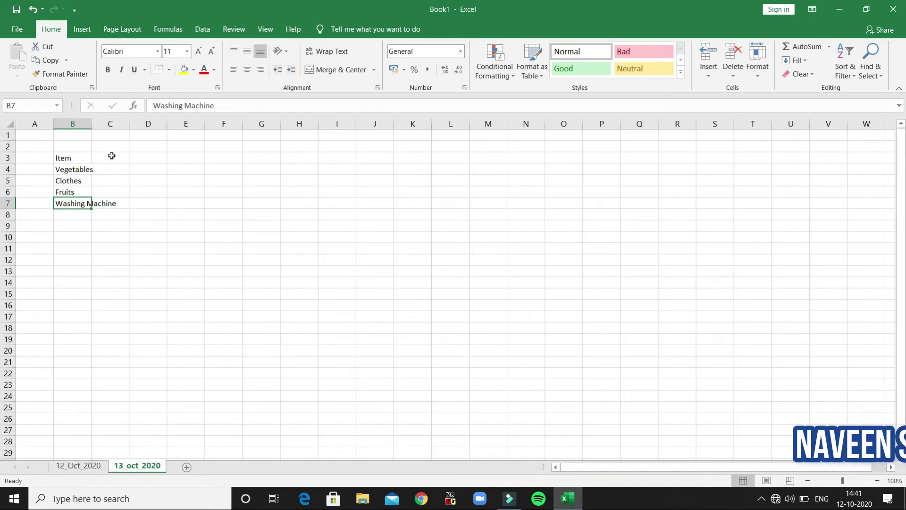
{"action": "left_click", "coordinate": [70, 124]}
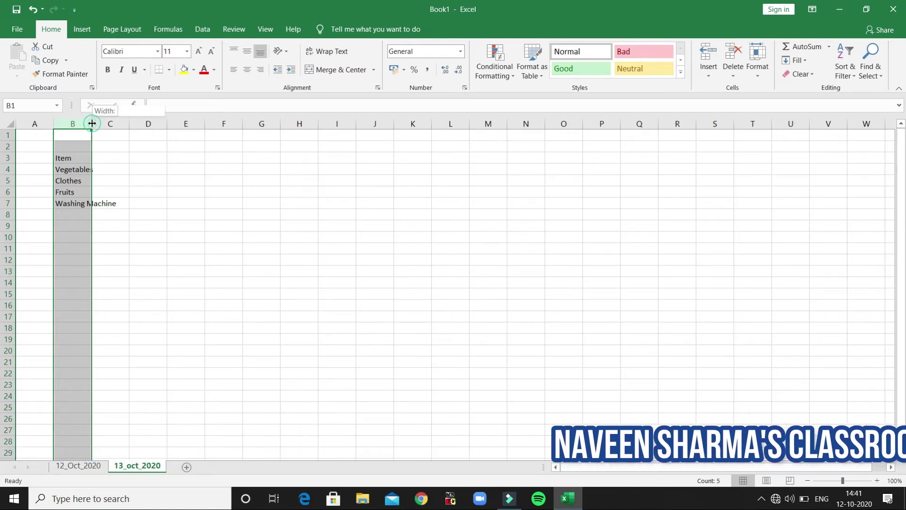
{"action": "double_click", "coordinate": [92, 124]}
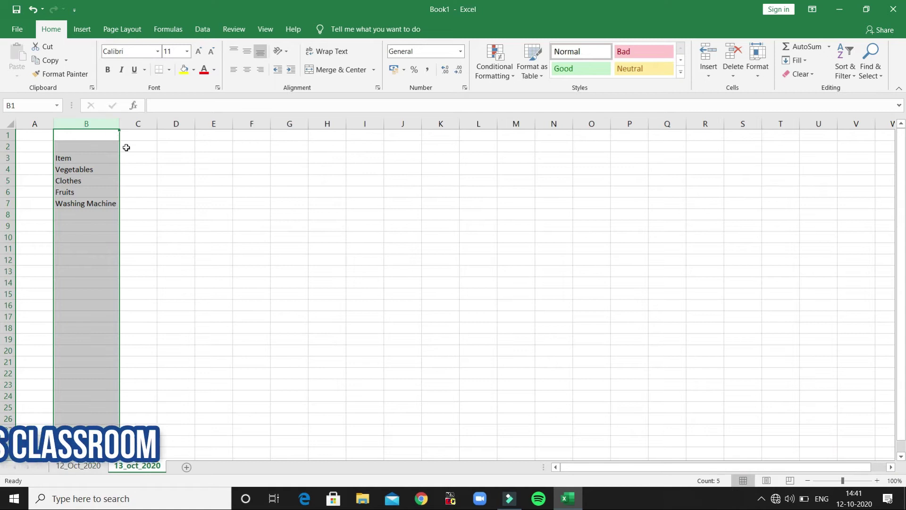
Step: Apply bold formatting to the Item heading and its entries in B3:B7
{"action": "left_click", "coordinate": [97, 156]}
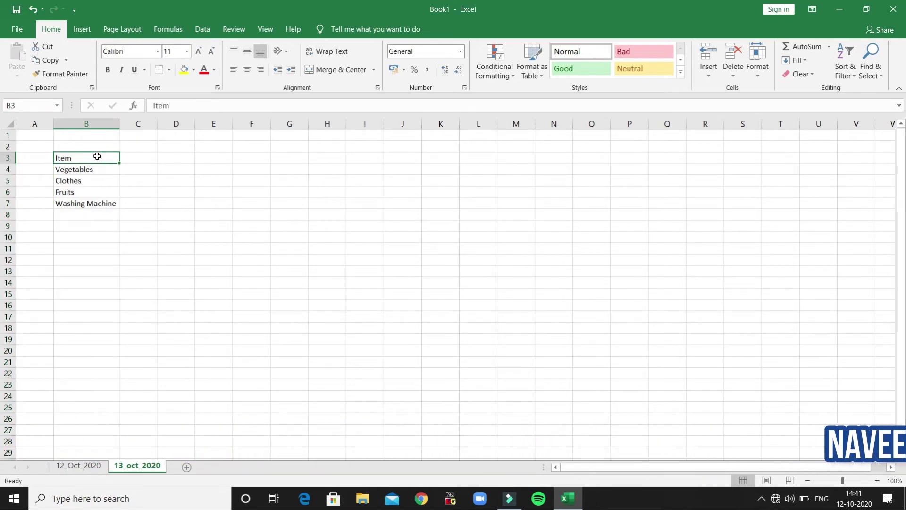
{"action": "key", "text": "shift+Down"}
{"action": "key", "text": "shift+Down"}
{"action": "key", "text": "shift+Down"}
{"action": "key", "text": "shift+Down"}
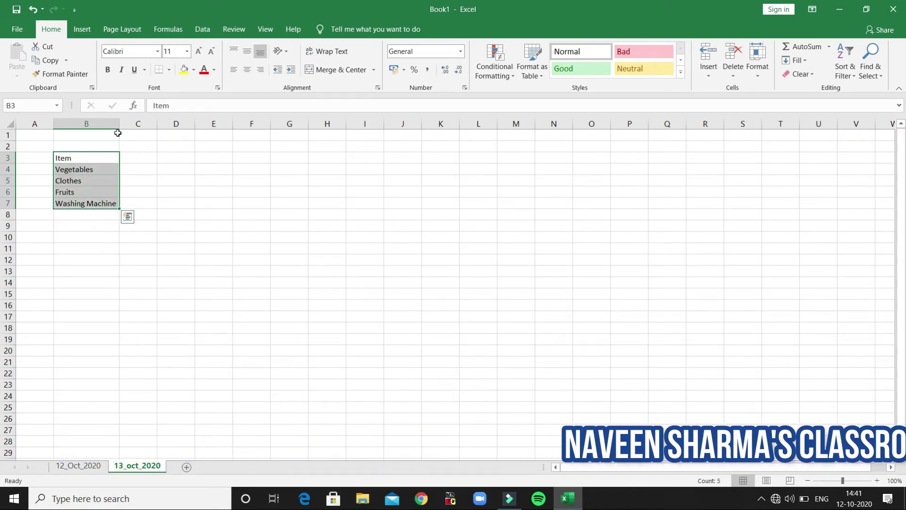
{"action": "left_click", "coordinate": [109, 70]}
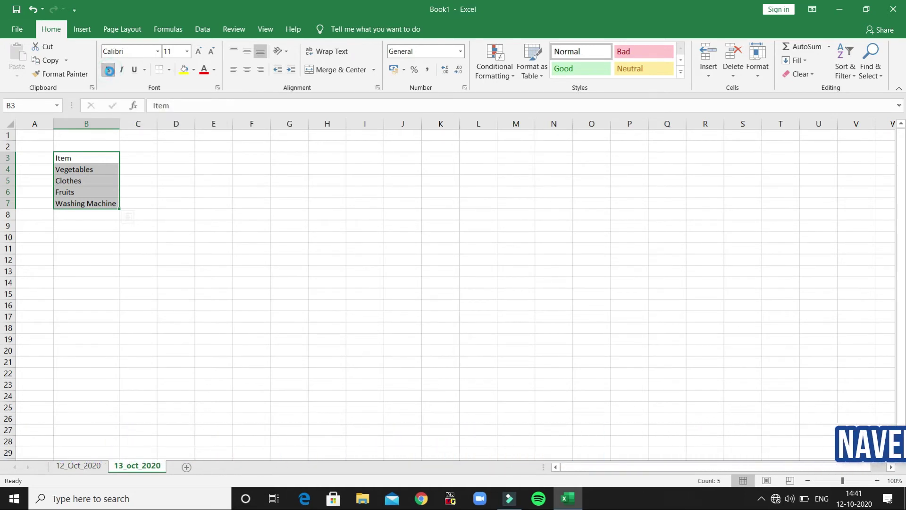
Step: Make the Item heading and its entries in B3:B7 bold and increase their font size to 14
{"action": "left_click", "coordinate": [107, 70]}
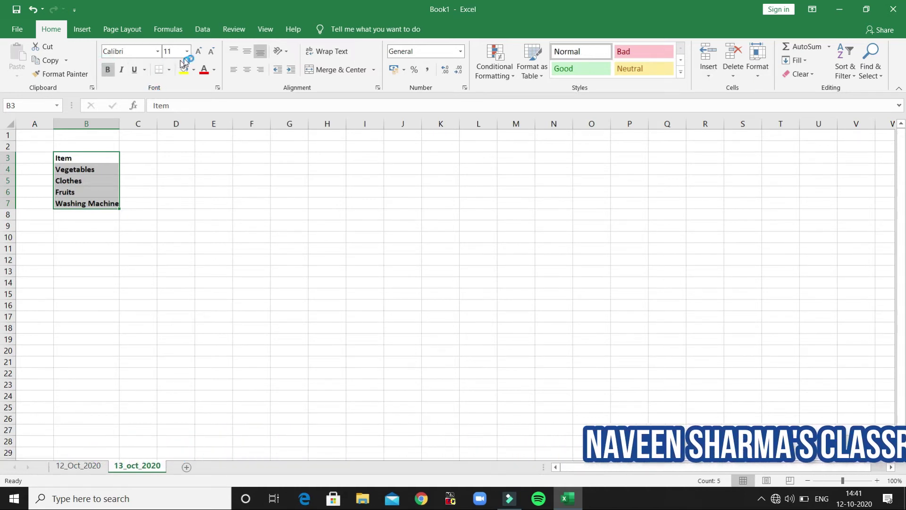
{"action": "left_click", "coordinate": [198, 50]}
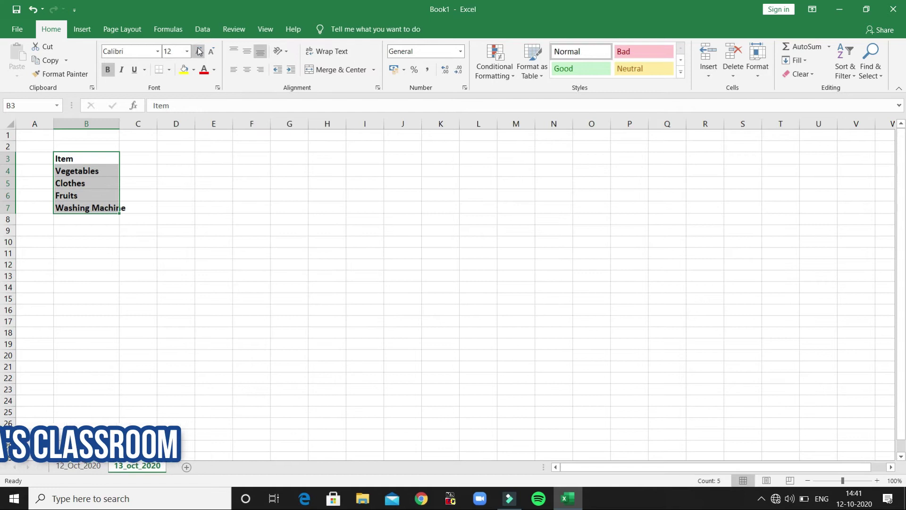
{"action": "left_click", "coordinate": [198, 51]}
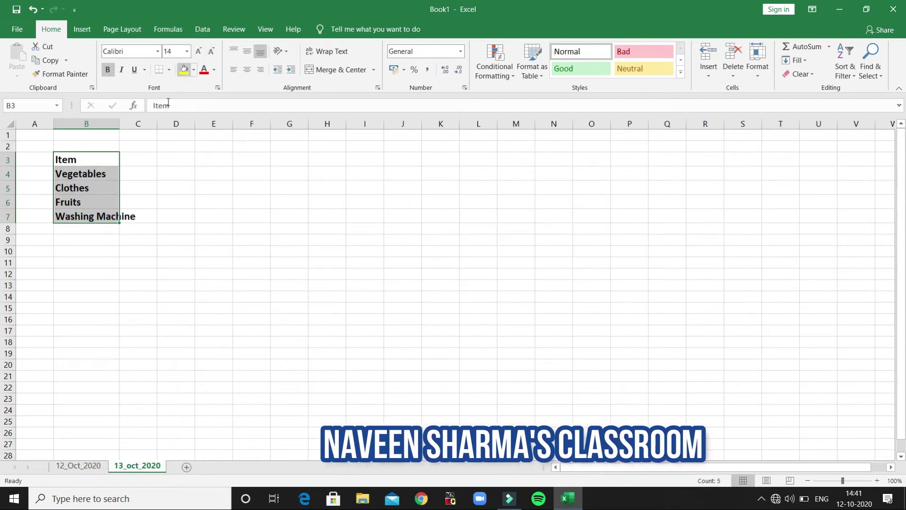
Step: Wrap the text "Washing Machine" in cell B7 onto two lines within the column
{"action": "left_click", "coordinate": [130, 156]}
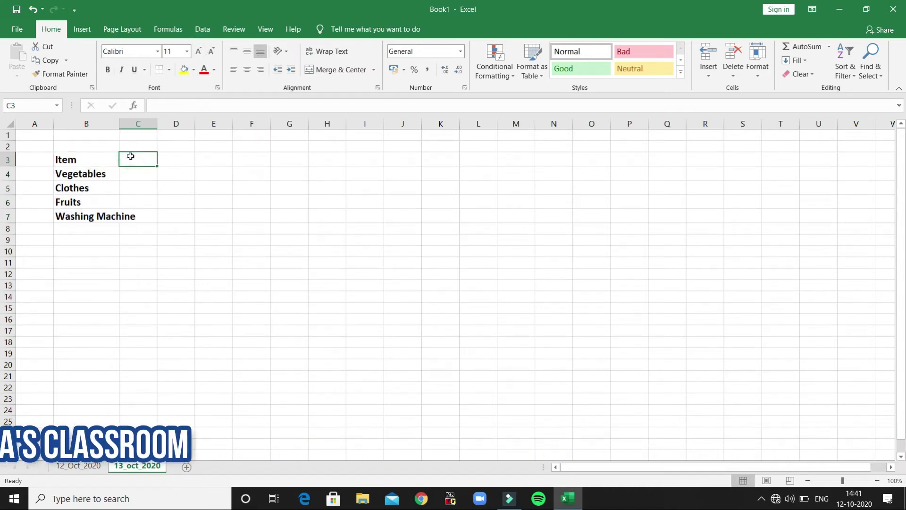
{"action": "left_click", "coordinate": [102, 216]}
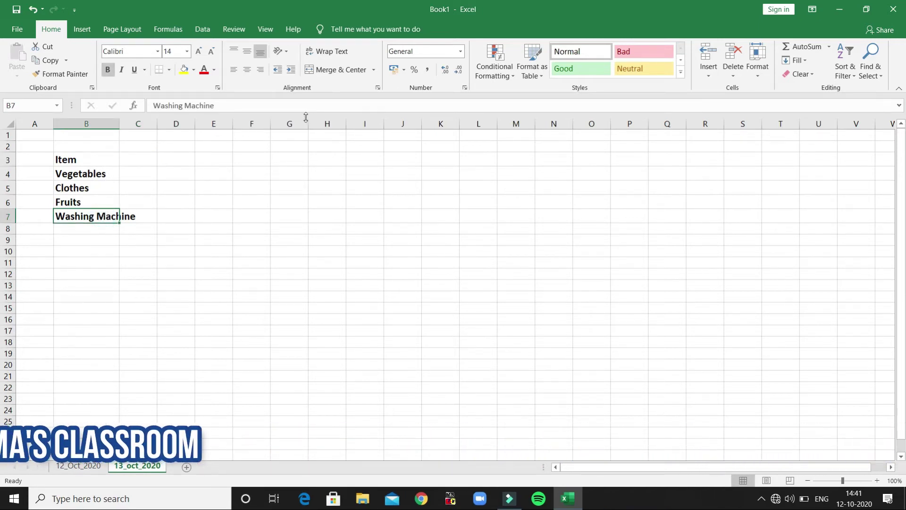
{"action": "left_click", "coordinate": [347, 55]}
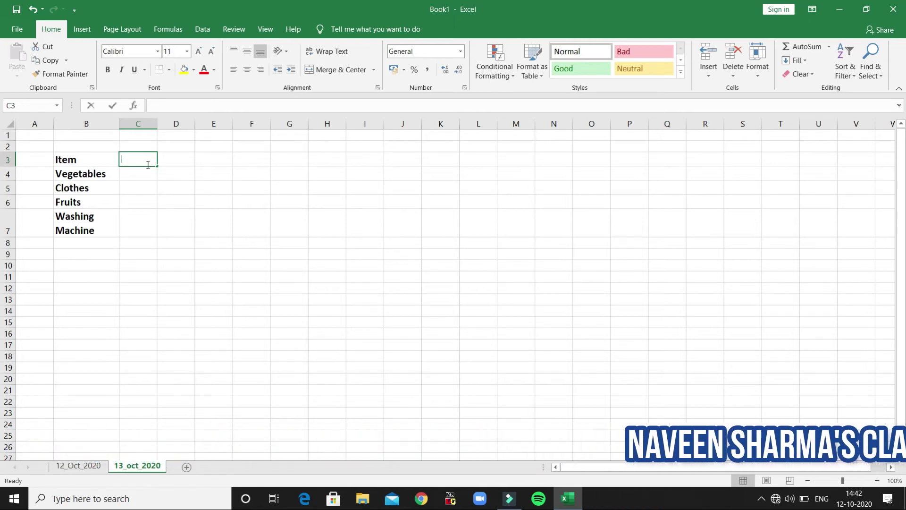
Step: Add the heading "Price" in cell C3 and enter 200 for Vegetables in C4
{"action": "type", "text": "Price"}
{"action": "key", "text": "Return"}
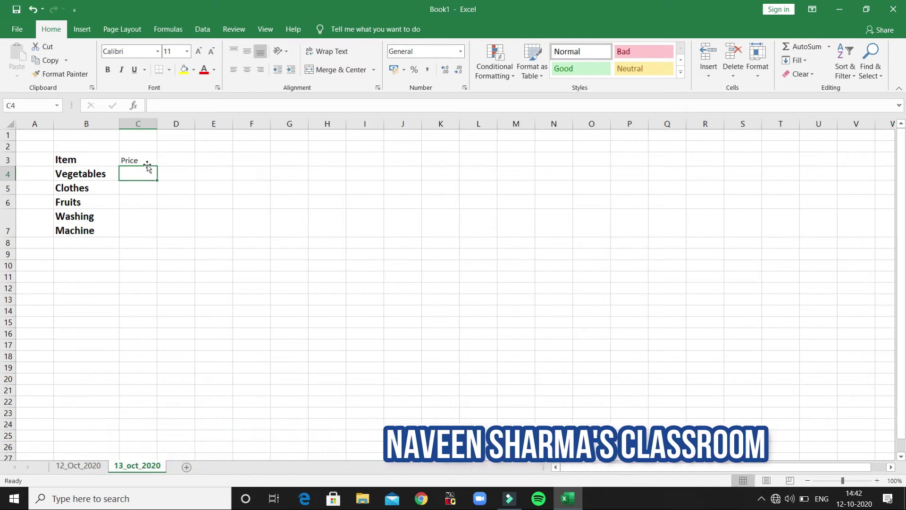
{"action": "type", "text": "20"}
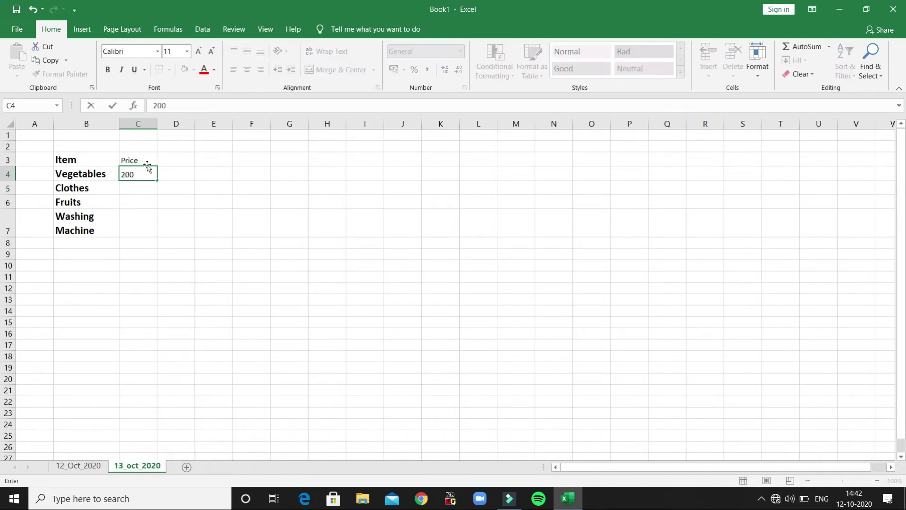
{"action": "type", "text": "0"}
{"action": "key", "text": "Return"}
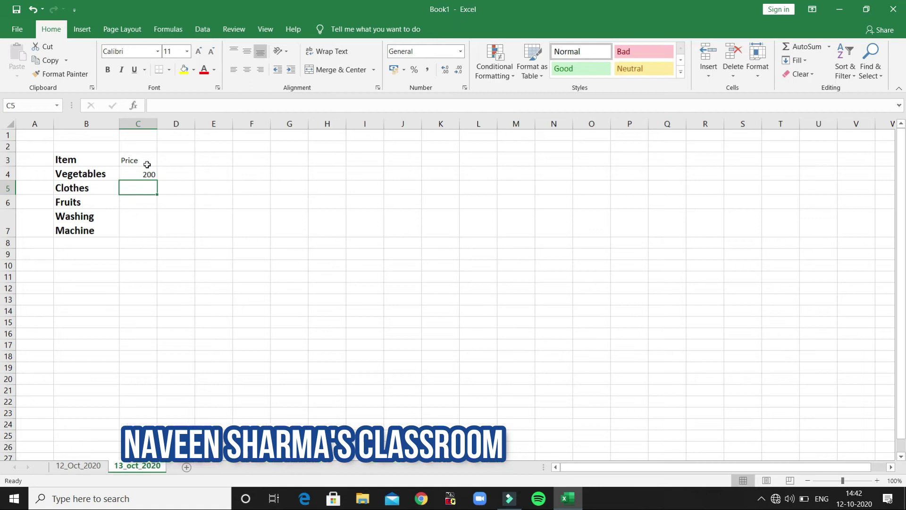
Step: Enter the remaining prices: 2000 for Clothes in C5, 200 for Fruits in C6 and 10000 for Washing Machine in C7
{"action": "type", "text": "2000"}
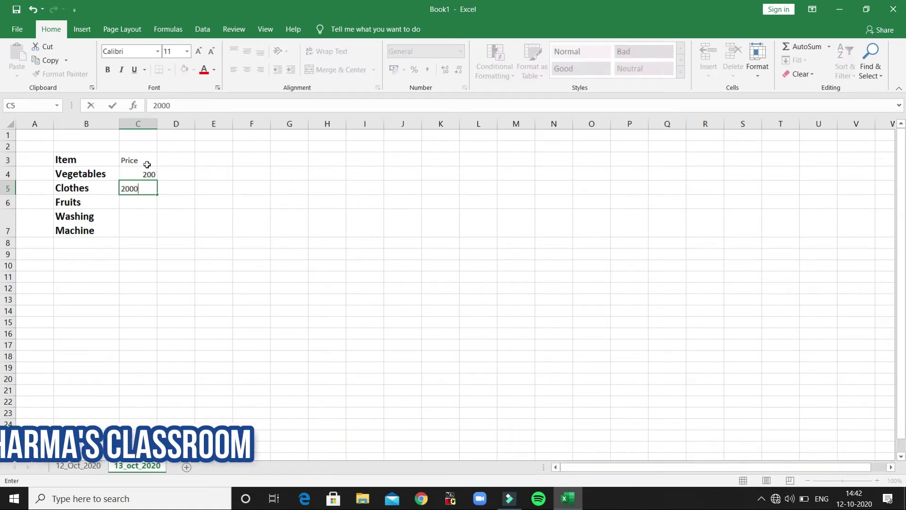
{"action": "key", "text": "Return"}
{"action": "type", "text": "200"}
{"action": "key", "text": "Return"}
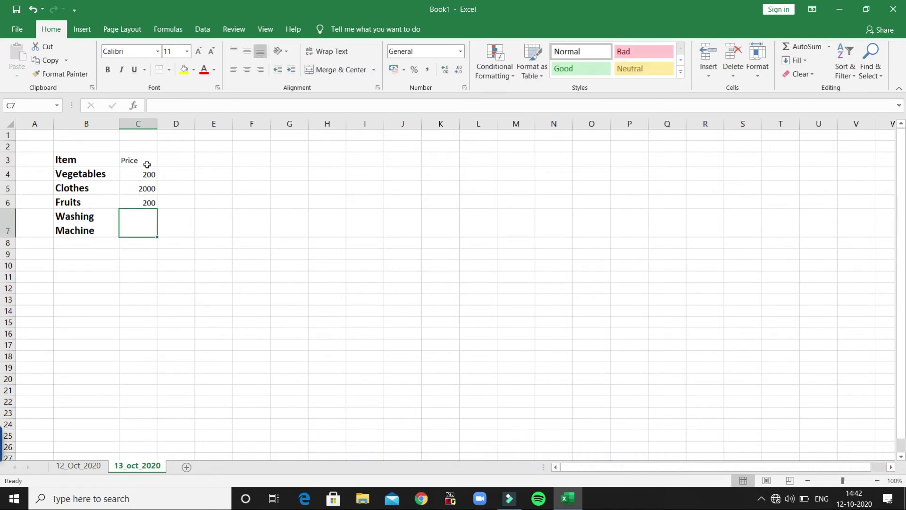
{"action": "type", "text": "10000"}
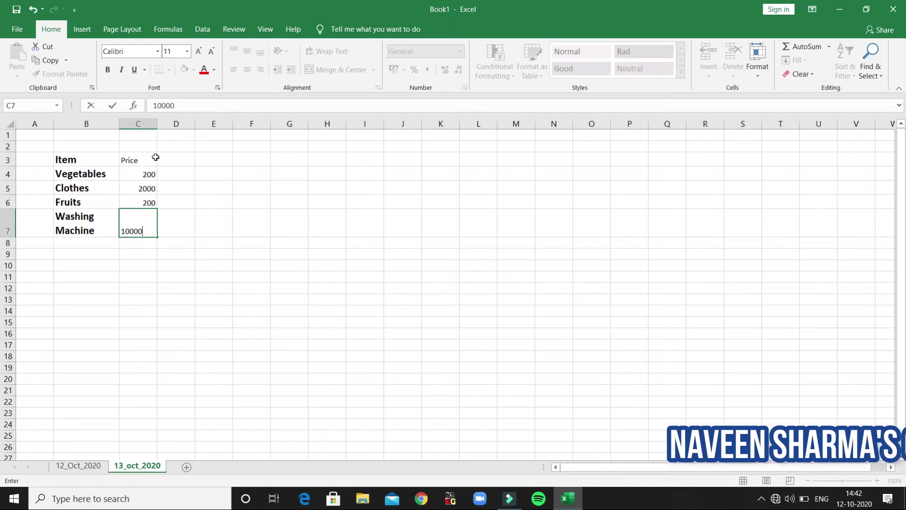
Step: Format the Price heading and values in C3:C7 as bold, font size 14 and horizontally centered
{"action": "left_click", "coordinate": [155, 159]}
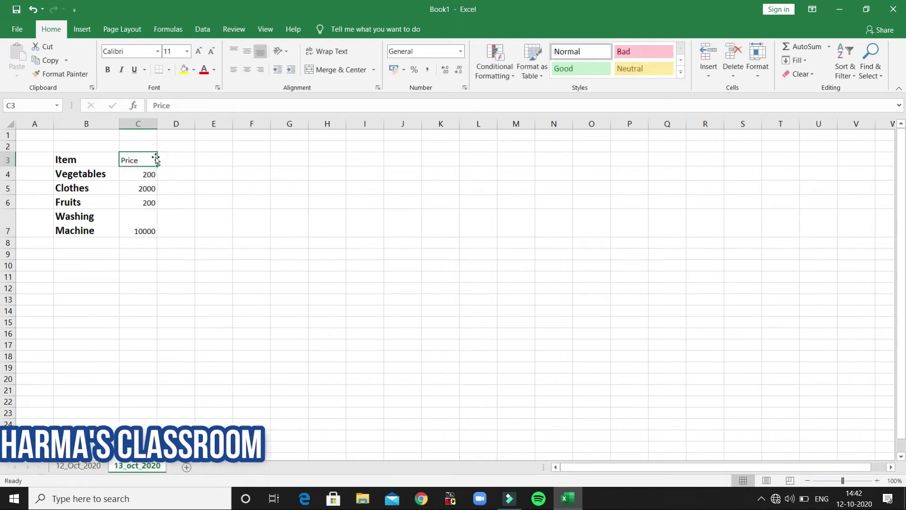
{"action": "key", "text": "shift+Down"}
{"action": "key", "text": "shift+Down"}
{"action": "key", "text": "shift+Down"}
{"action": "key", "text": "shift+Down"}
{"action": "key", "text": "shift+Down"}
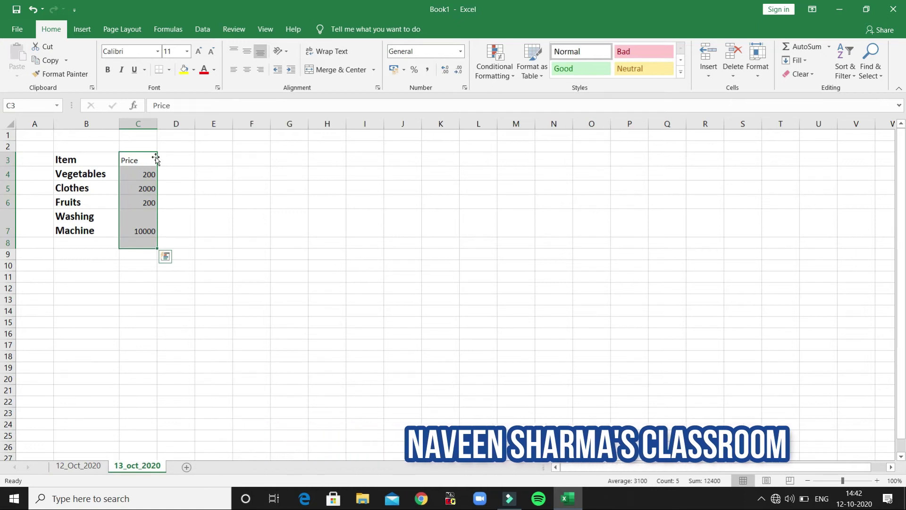
{"action": "key", "text": "shift+Up"}
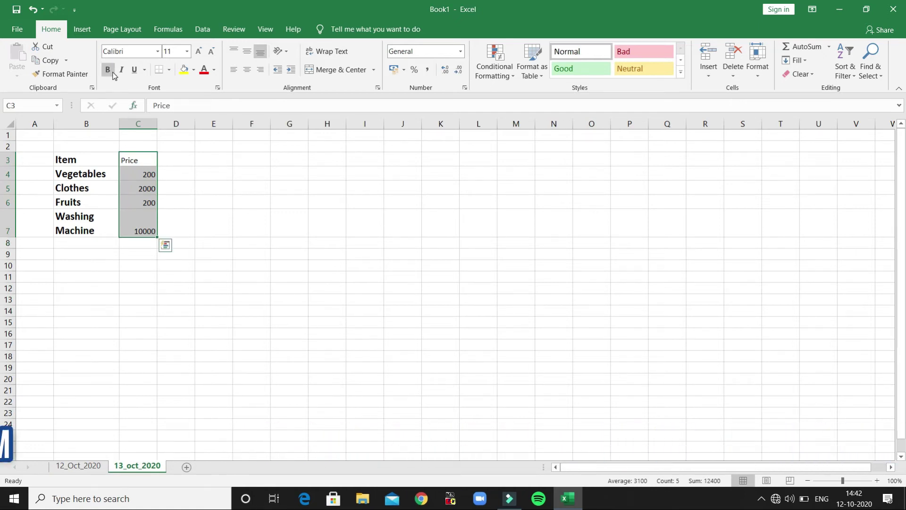
{"action": "left_click", "coordinate": [200, 52]}
{"action": "left_click", "coordinate": [200, 52]}
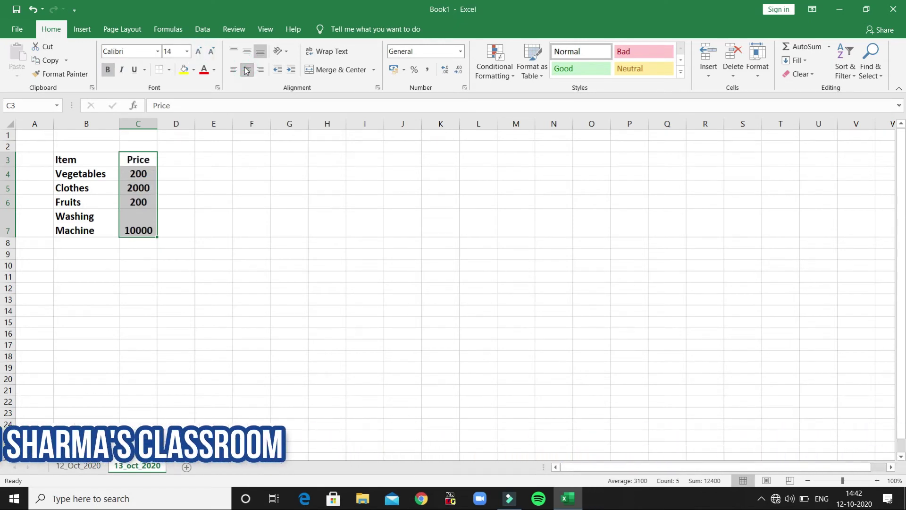
{"action": "left_click", "coordinate": [185, 155]}
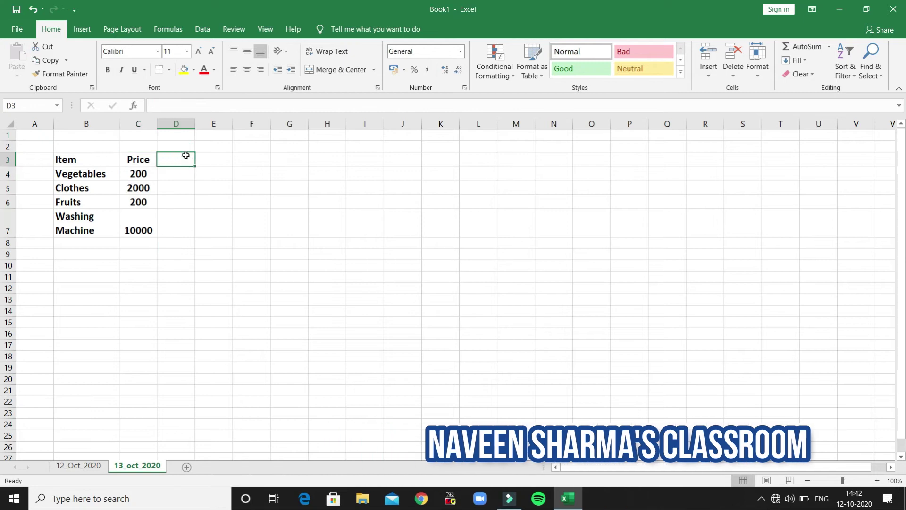
Step: Label cell B9 "Total Expenses" and auto-fit the width of column B to its contents
{"action": "left_click", "coordinate": [92, 254]}
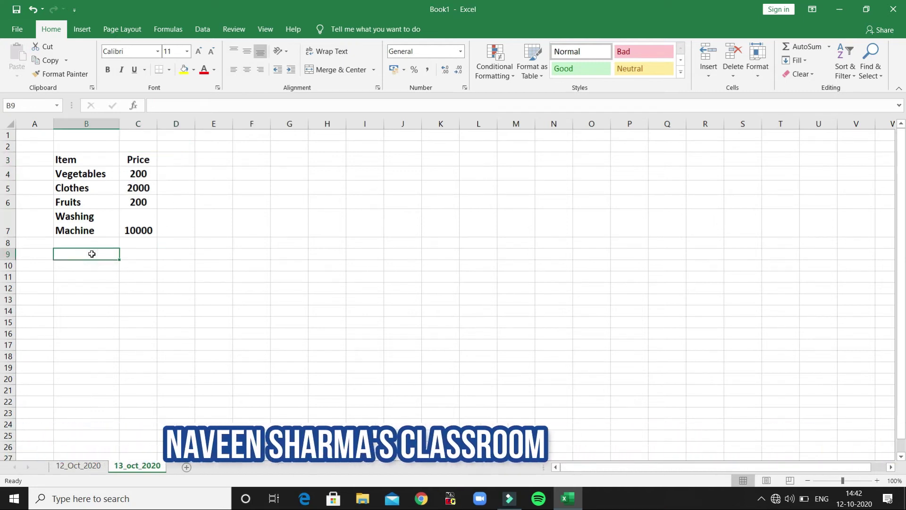
{"action": "type", "text": "T"}
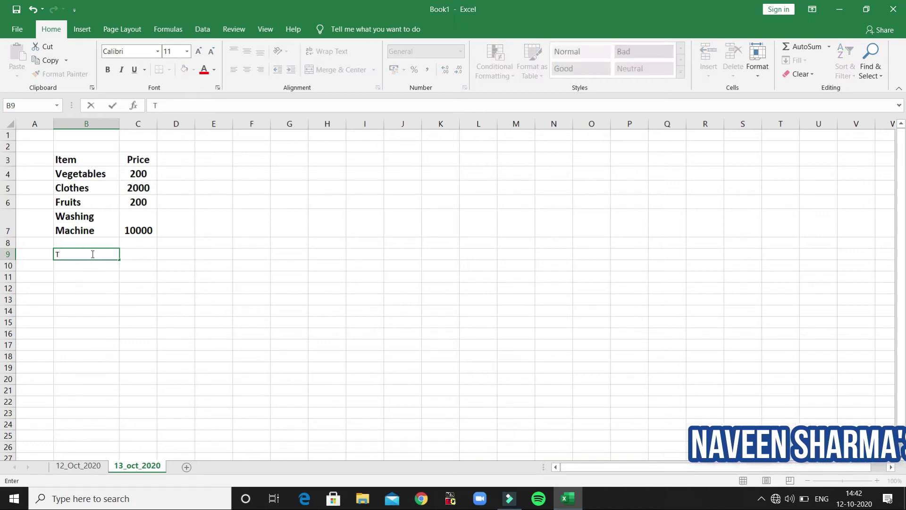
{"action": "type", "text": "otal Expense"}
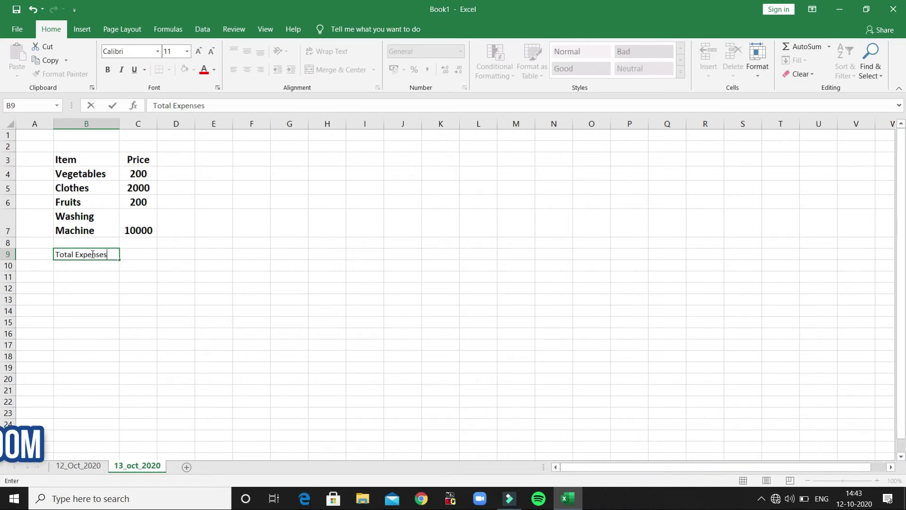
{"action": "type", "text": "s"}
{"action": "left_click", "coordinate": [126, 257]}
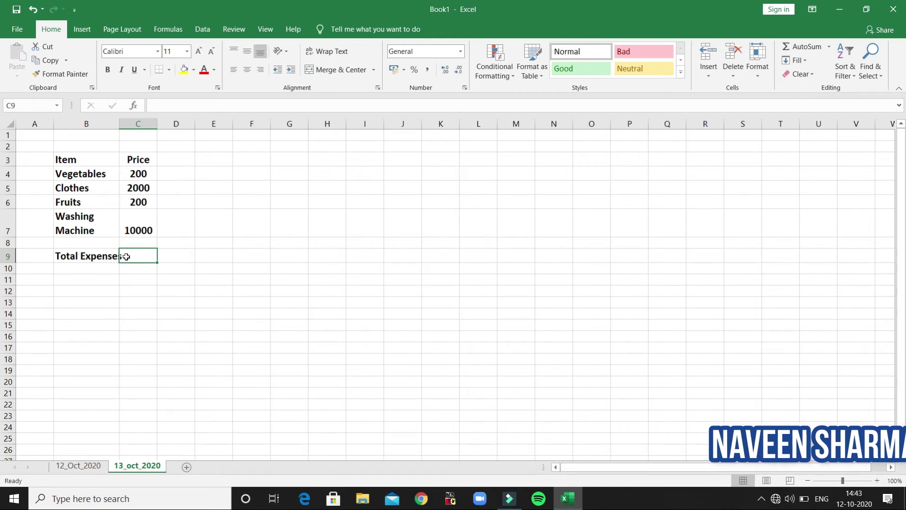
{"action": "double_click", "coordinate": [119, 124]}
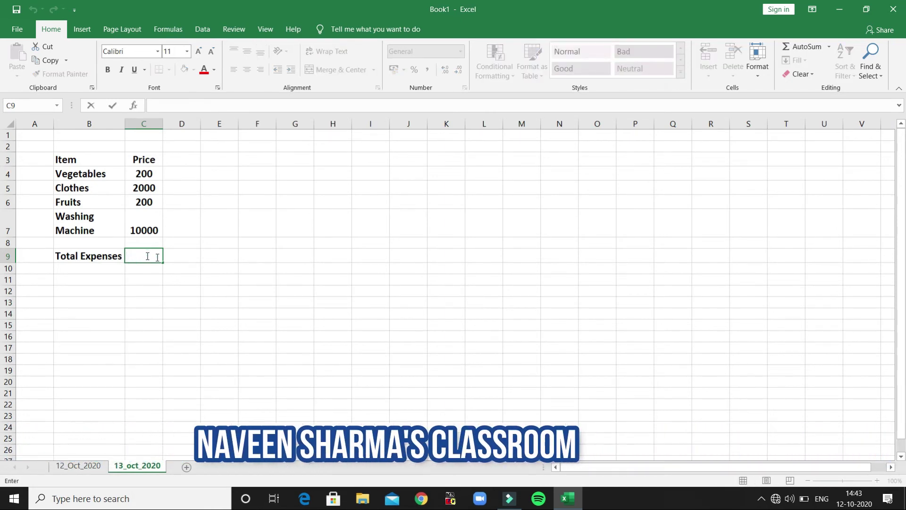
Step: Try to total the prices in cell C9 with the formula =C4+C5+C6+C7
{"action": "left_click", "coordinate": [188, 259]}
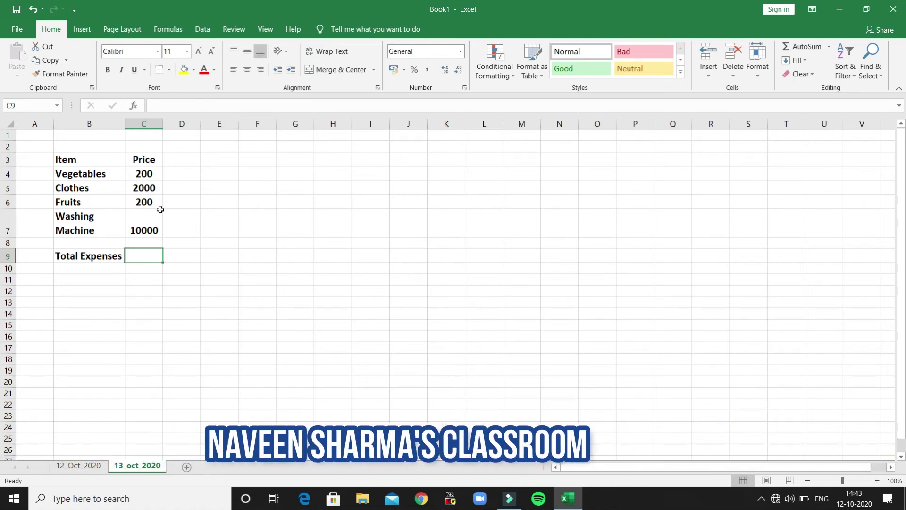
{"action": "double_click", "coordinate": [146, 258]}
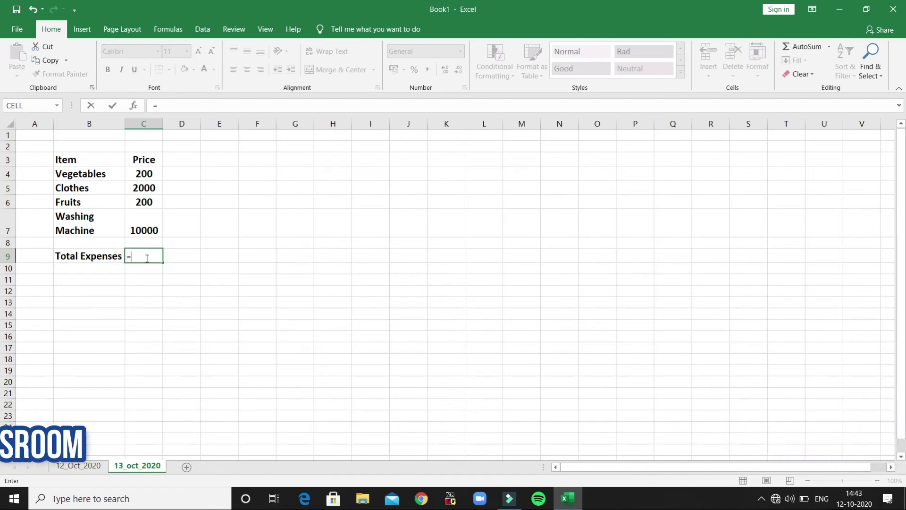
{"action": "left_click", "coordinate": [154, 173]}
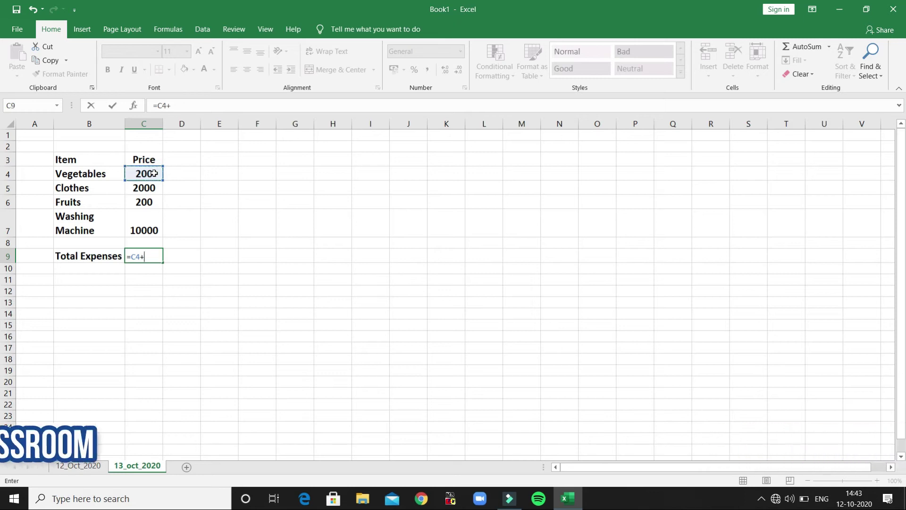
{"action": "left_click", "coordinate": [152, 186]}
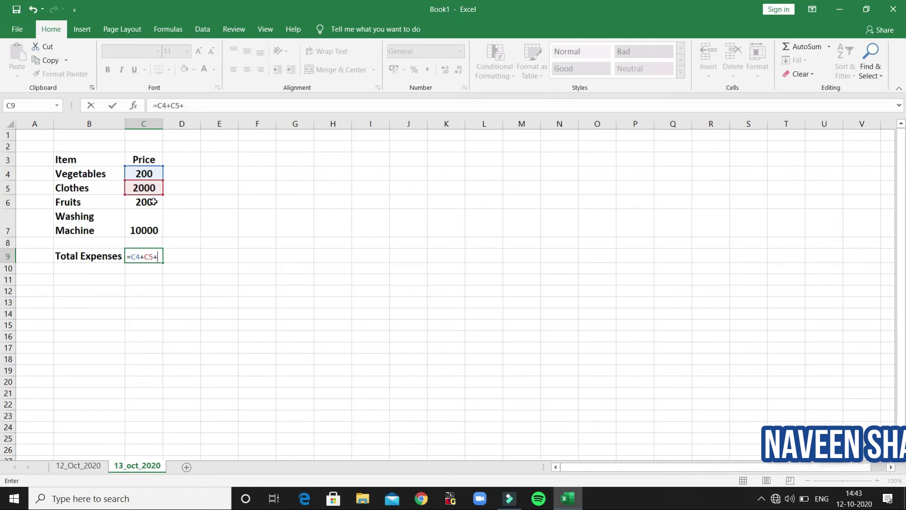
{"action": "type", "text": "+"}
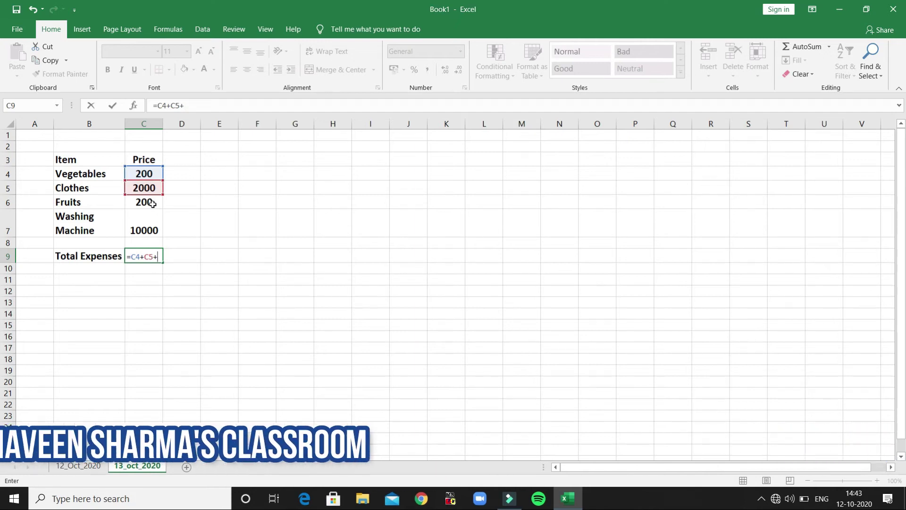
{"action": "left_click", "coordinate": [153, 202]}
{"action": "type", "text": "+"}
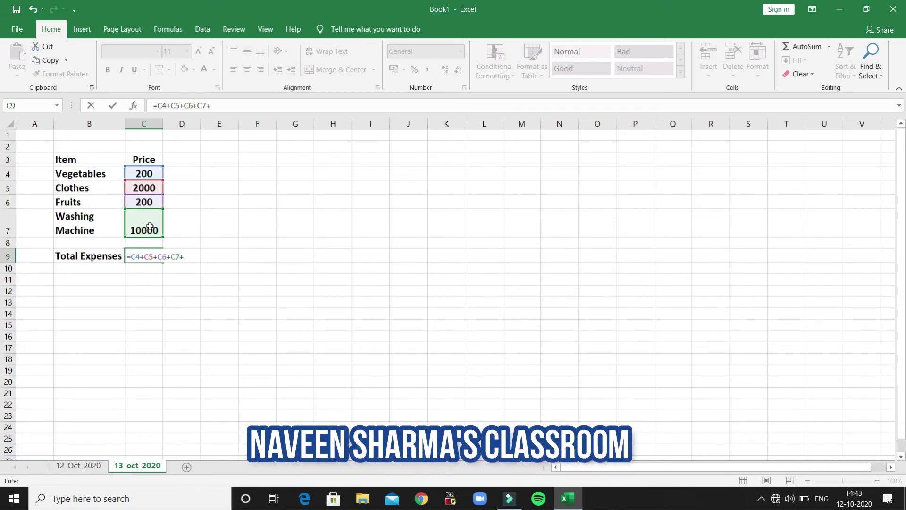
{"action": "left_click", "coordinate": [150, 227]}
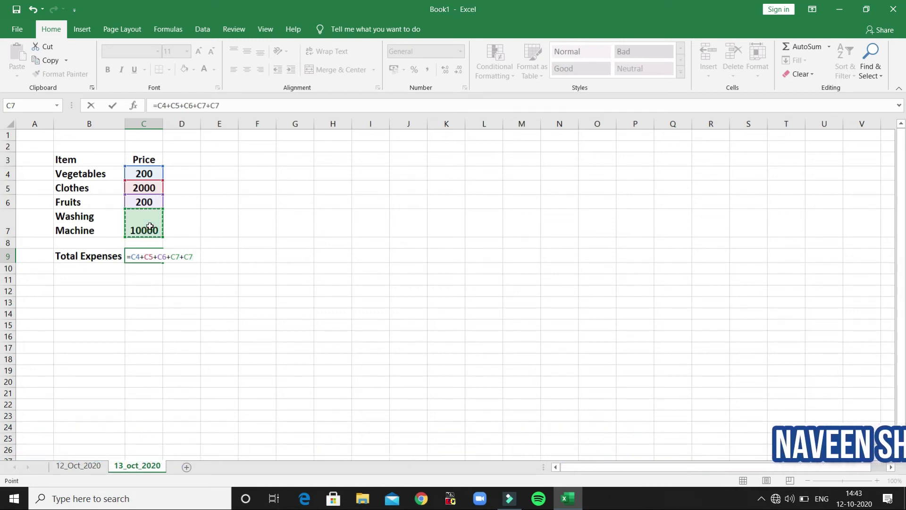
{"action": "key", "text": "BackSpace"}
{"action": "key", "text": "BackSpace"}
{"action": "key", "text": "BackSpace"}
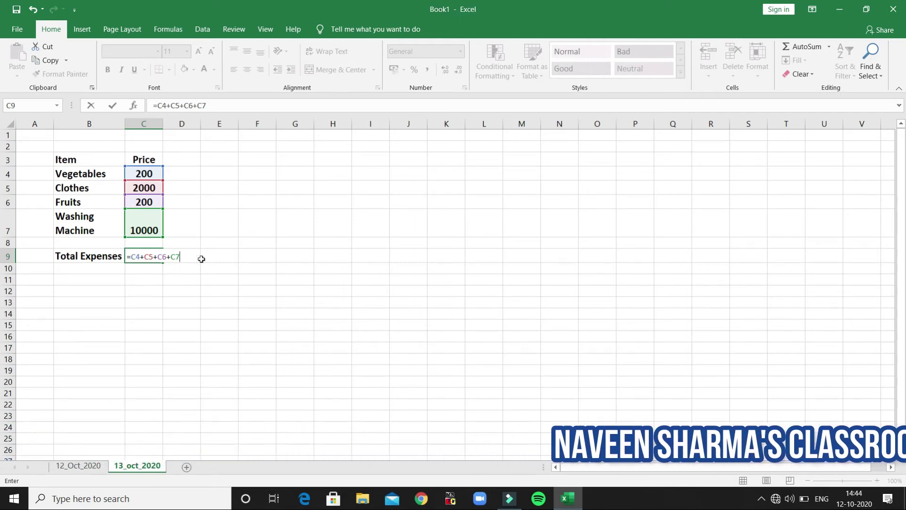
{"action": "key", "text": "BackSpace"}
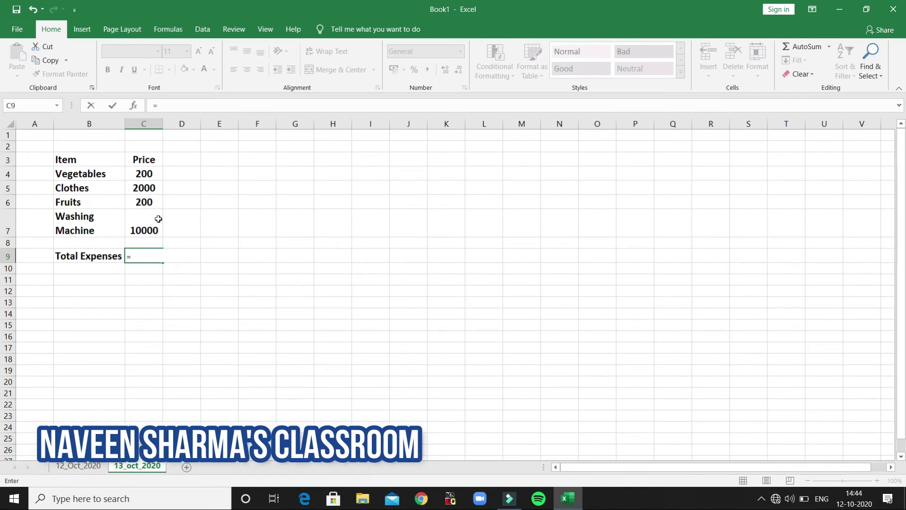
{"action": "key", "text": "Escape"}
Step: Total the four prices in cell C9 with the formula =C4+C5+C6+C7
{"action": "type", "text": "="}
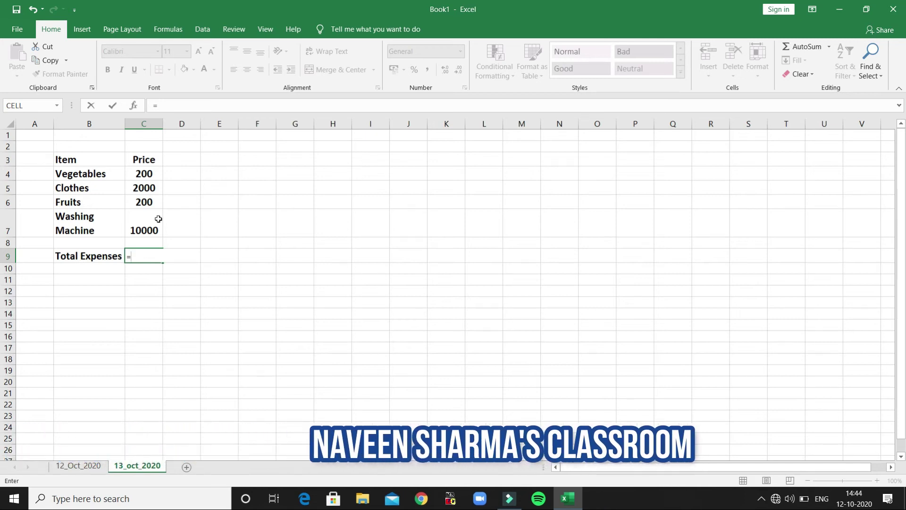
{"action": "left_click", "coordinate": [152, 175]}
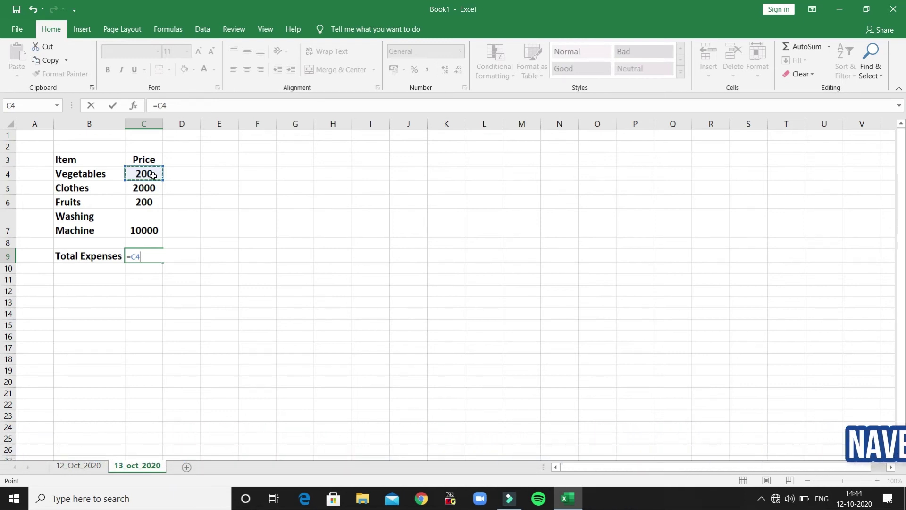
{"action": "left_click", "coordinate": [153, 189]}
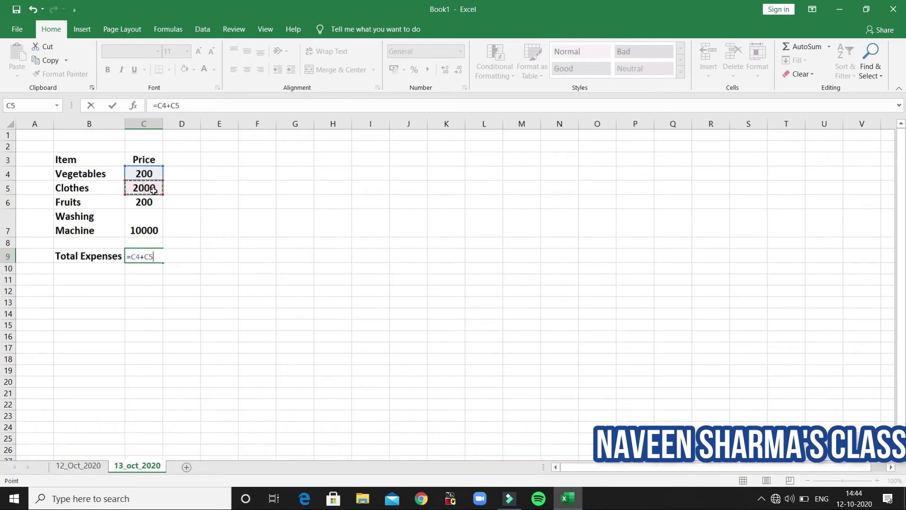
{"action": "left_click", "coordinate": [152, 201]}
{"action": "type", "text": "+"}
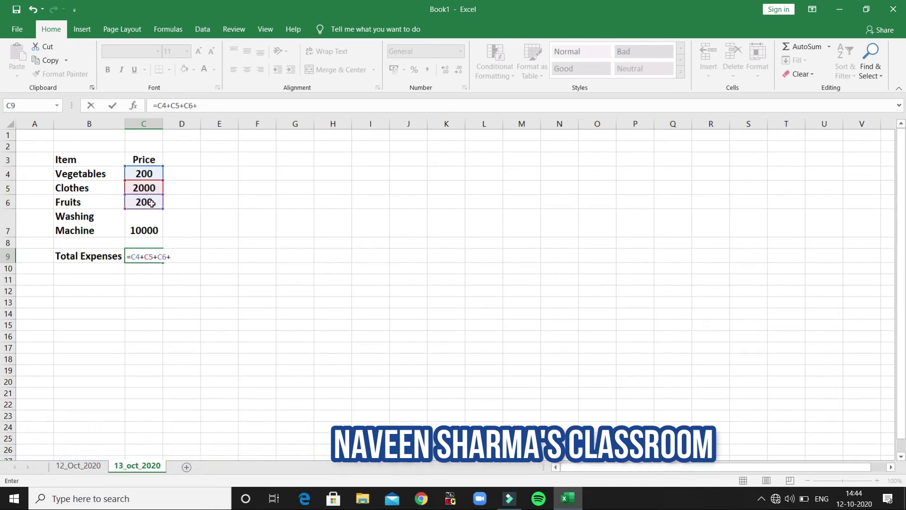
{"action": "left_click", "coordinate": [150, 223]}
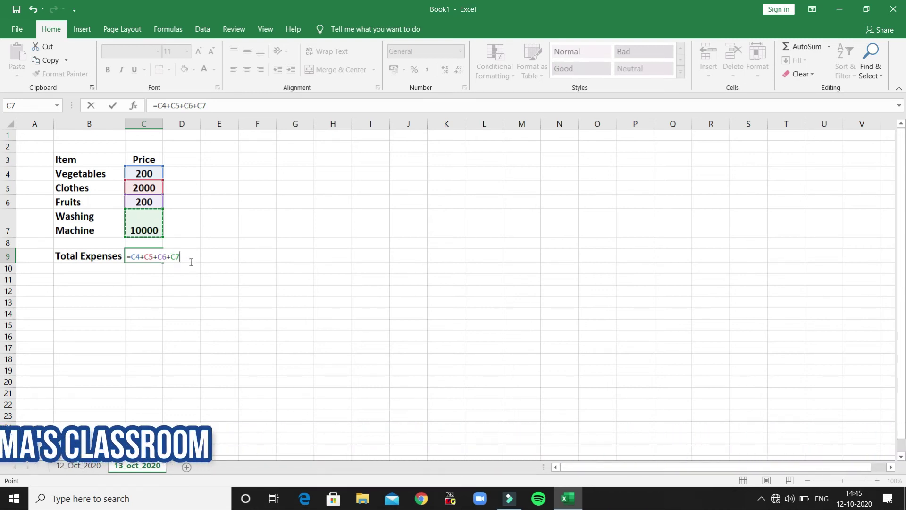
{"action": "key", "text": "Return"}
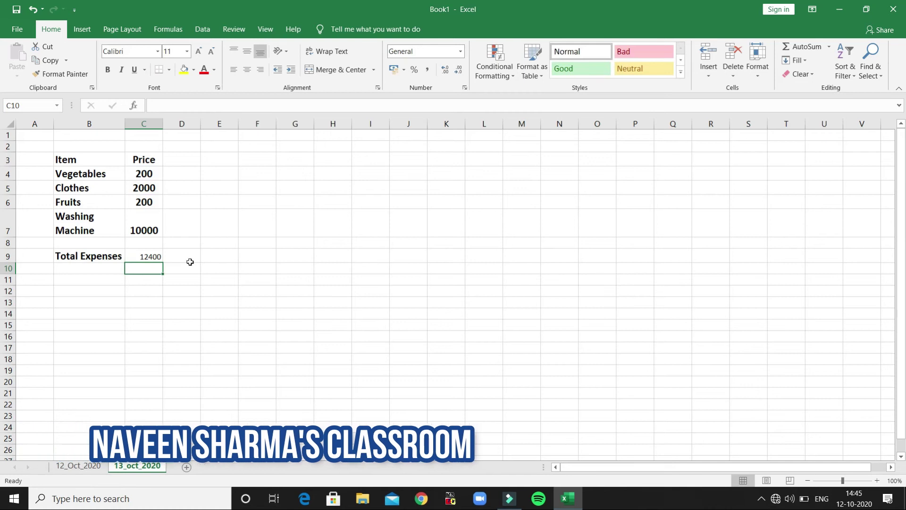
Step: Format the total in C9 as bold with font size 16
{"action": "left_click", "coordinate": [154, 256]}
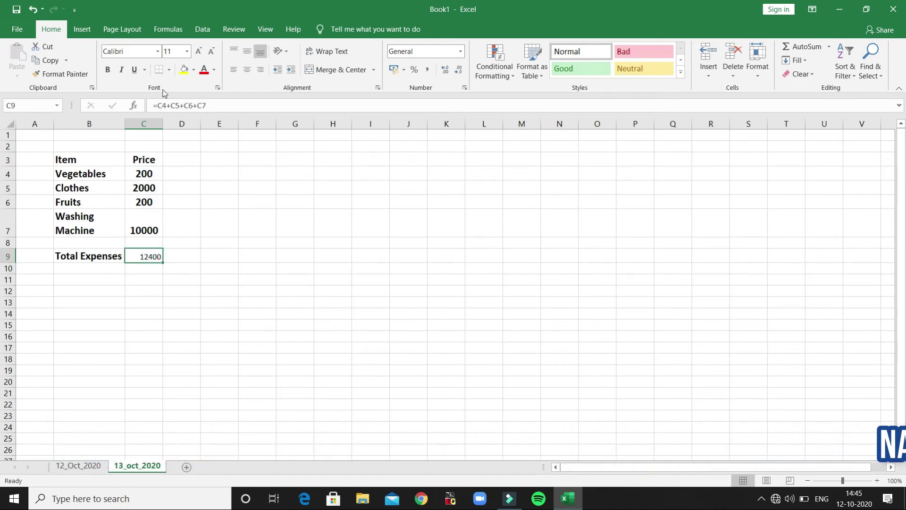
{"action": "left_click", "coordinate": [200, 50]}
{"action": "left_click", "coordinate": [201, 50]}
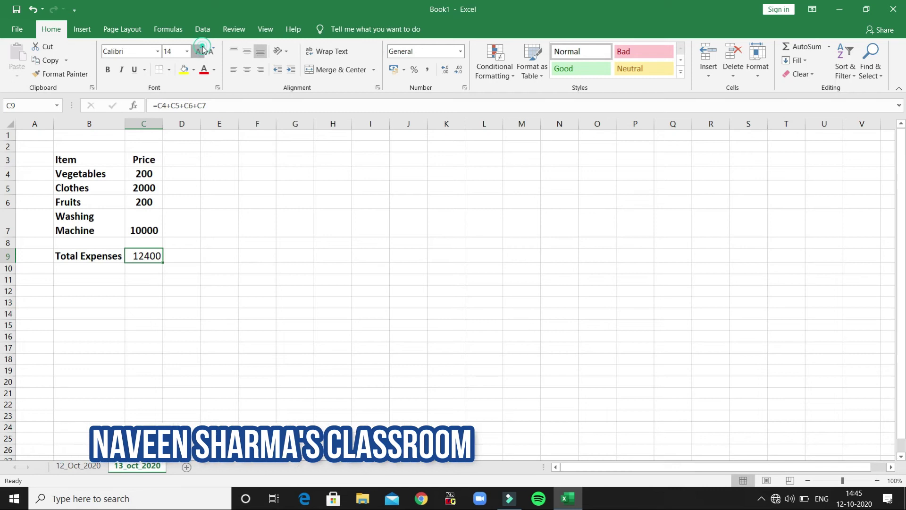
{"action": "left_click", "coordinate": [200, 50]}
{"action": "left_click", "coordinate": [108, 71]}
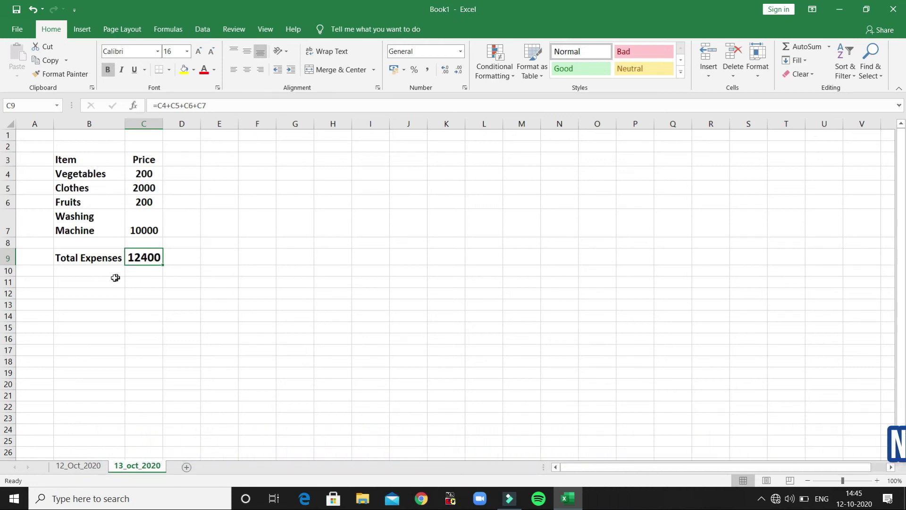
{"action": "left_click", "coordinate": [97, 281]}
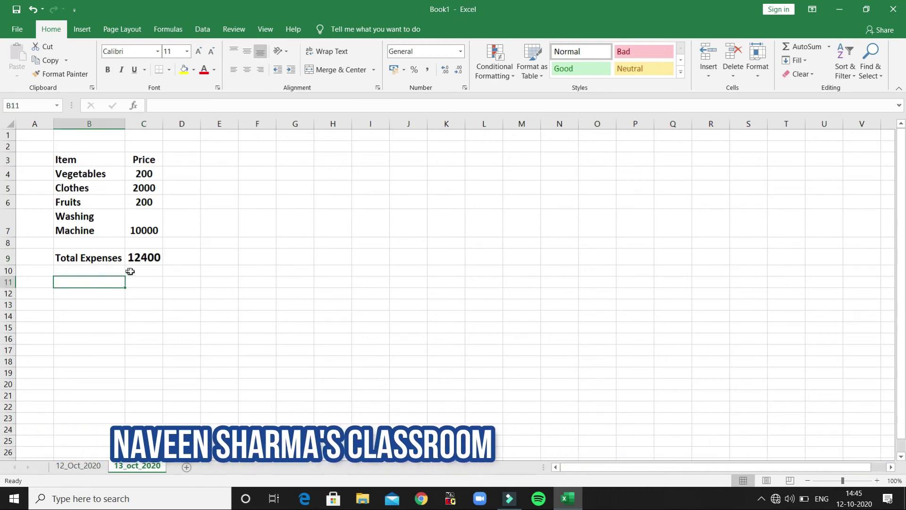
Step: Check the addition formula in C9 and total the prices again in C10 with =SUM(C4:C7)
{"action": "left_click", "coordinate": [147, 256]}
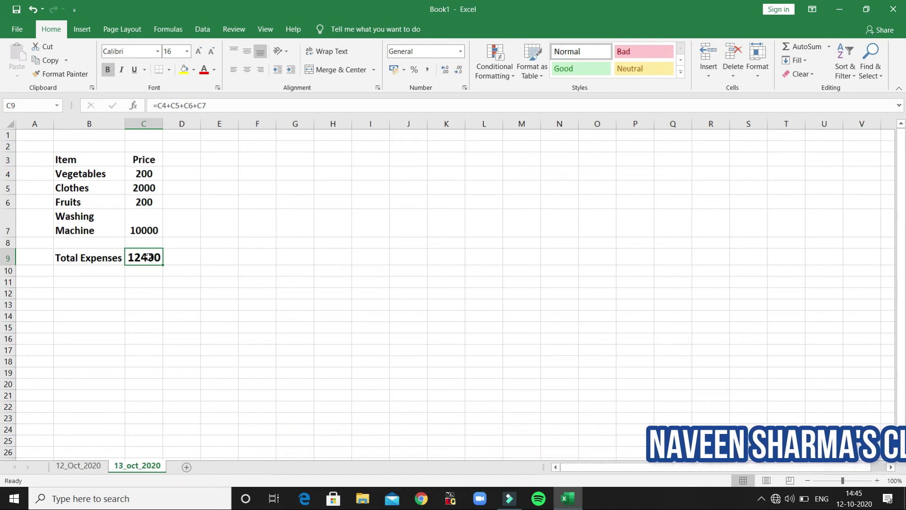
{"action": "double_click", "coordinate": [148, 257]}
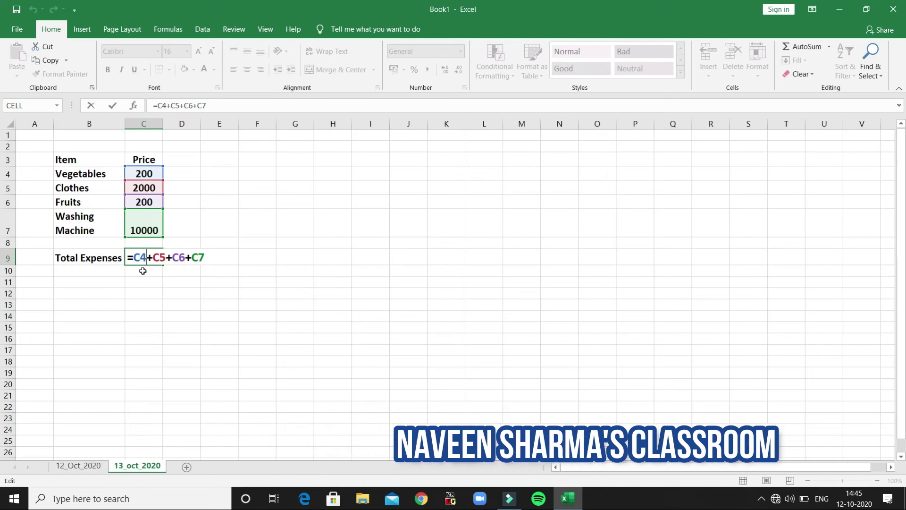
{"action": "key", "text": "ctrl+Return"}
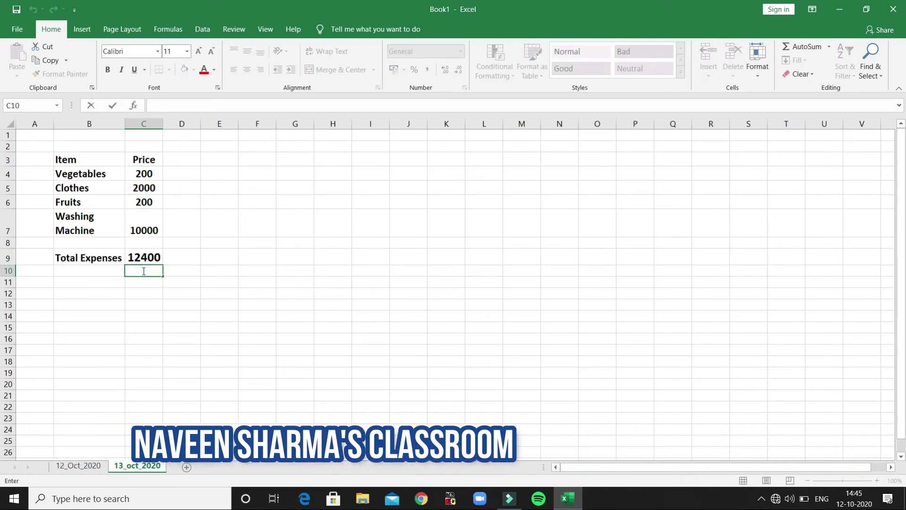
{"action": "type", "text": "="}
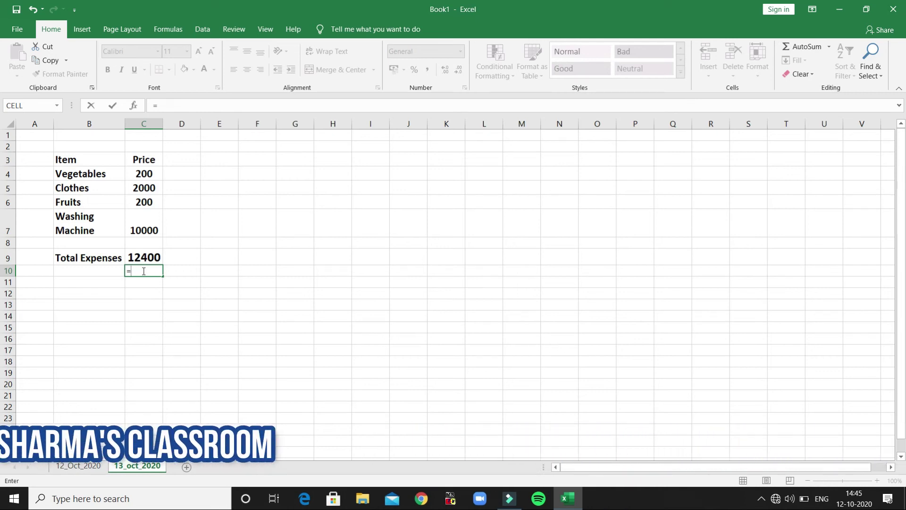
{"action": "type", "text": "SU"}
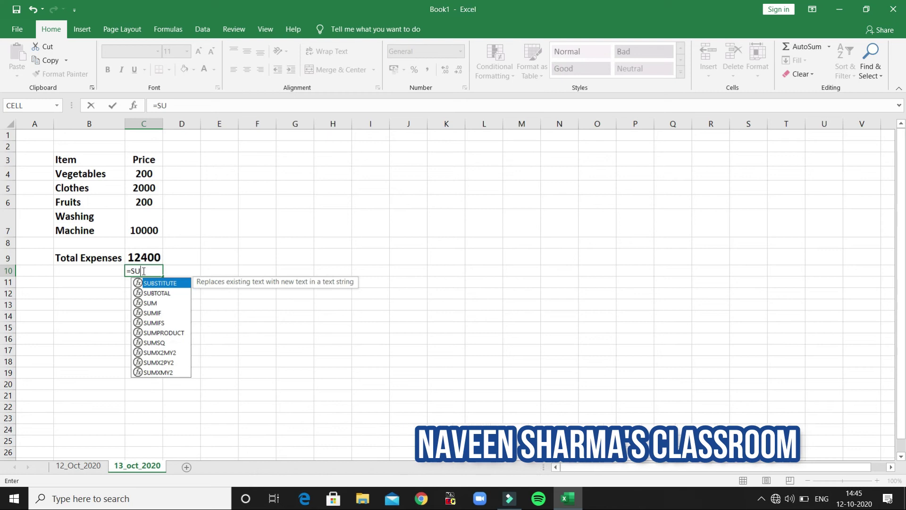
{"action": "type", "text": "M(C4:C6"}
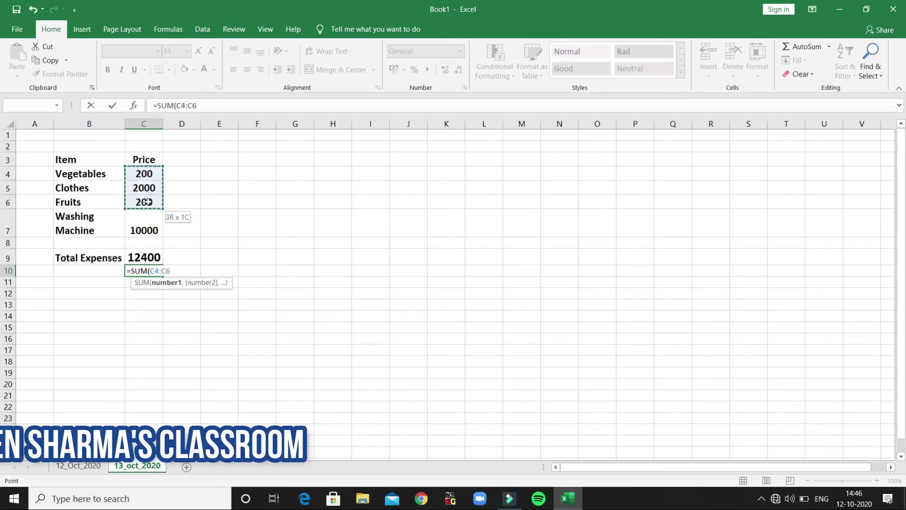
{"action": "left_click_drag", "start_coordinate": [148, 202], "coordinate": [148, 217]}
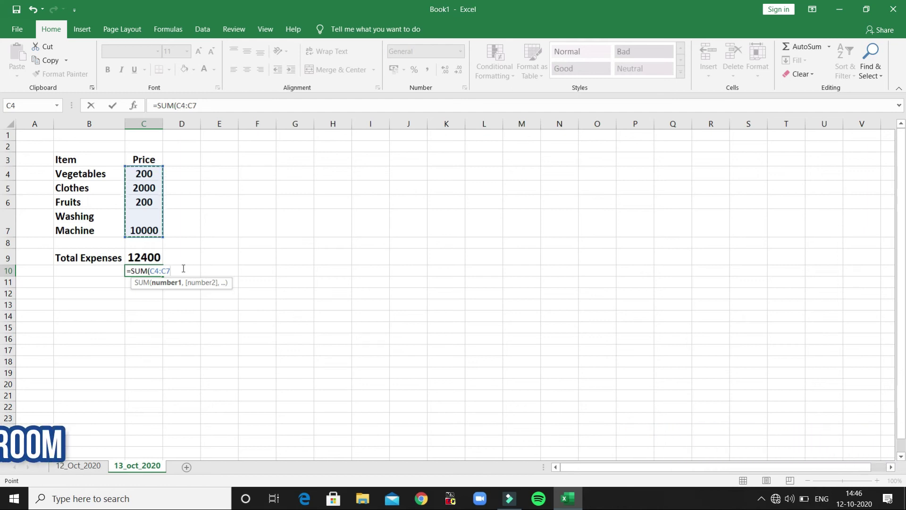
{"action": "type", "text": ")"}
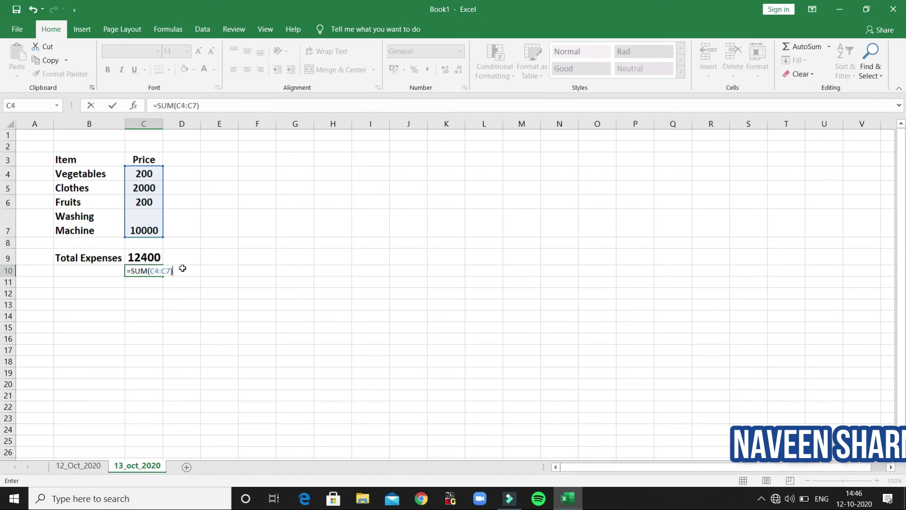
{"action": "key", "text": "Return"}
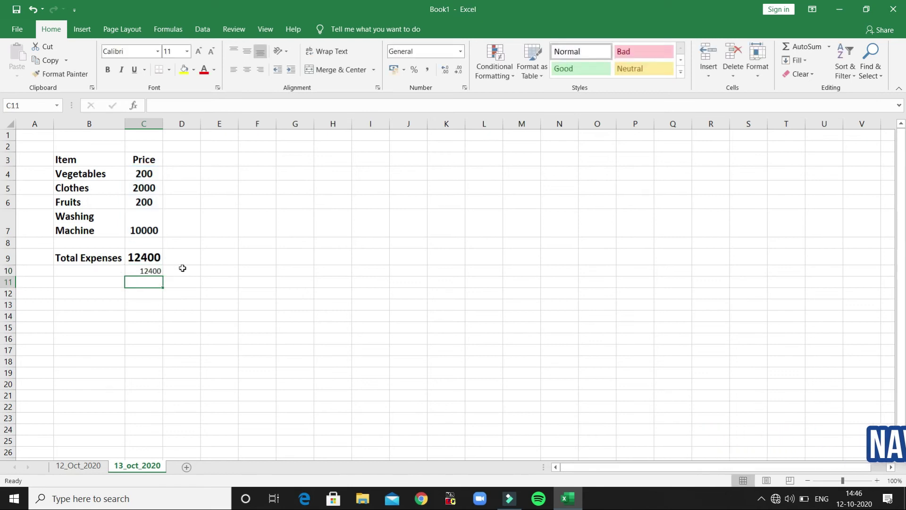
Step: Format the SUM result in C10 as bold with font size 18
{"action": "left_click", "coordinate": [150, 272]}
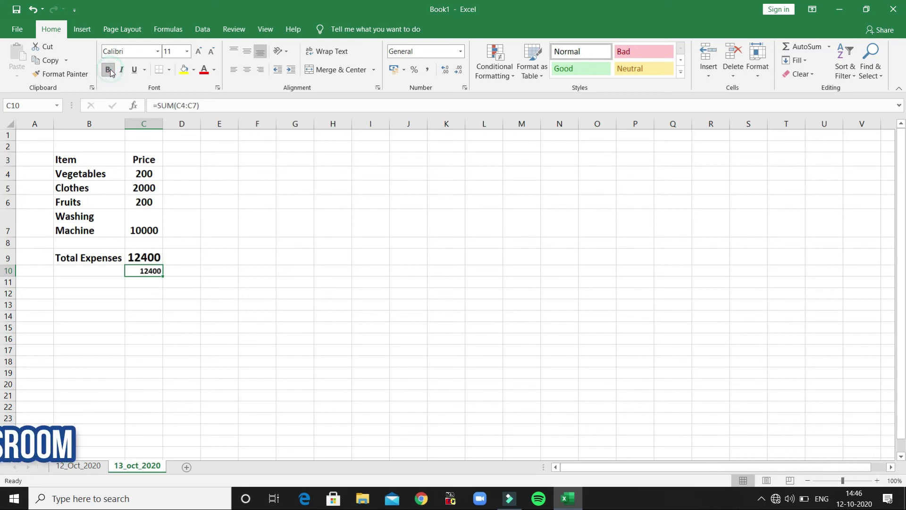
{"action": "left_click", "coordinate": [198, 51]}
{"action": "left_click", "coordinate": [199, 51]}
{"action": "left_click", "coordinate": [199, 51]}
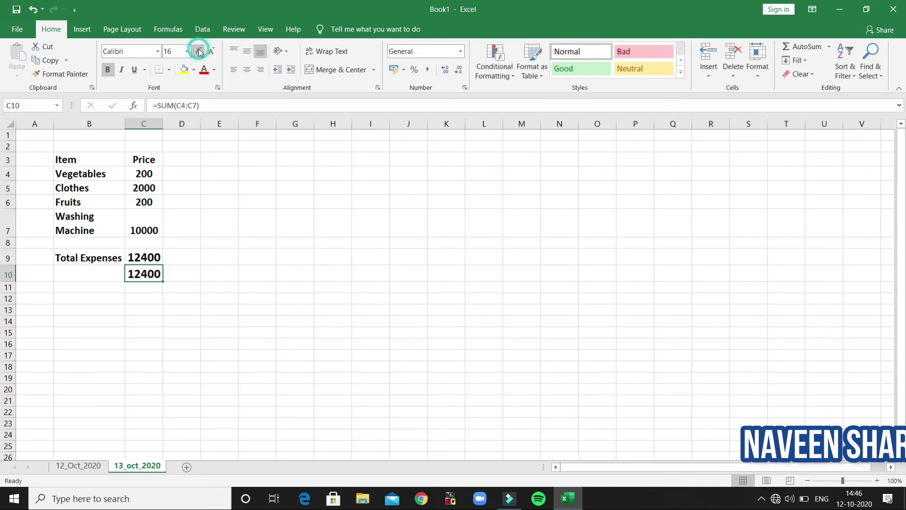
{"action": "left_click", "coordinate": [198, 51]}
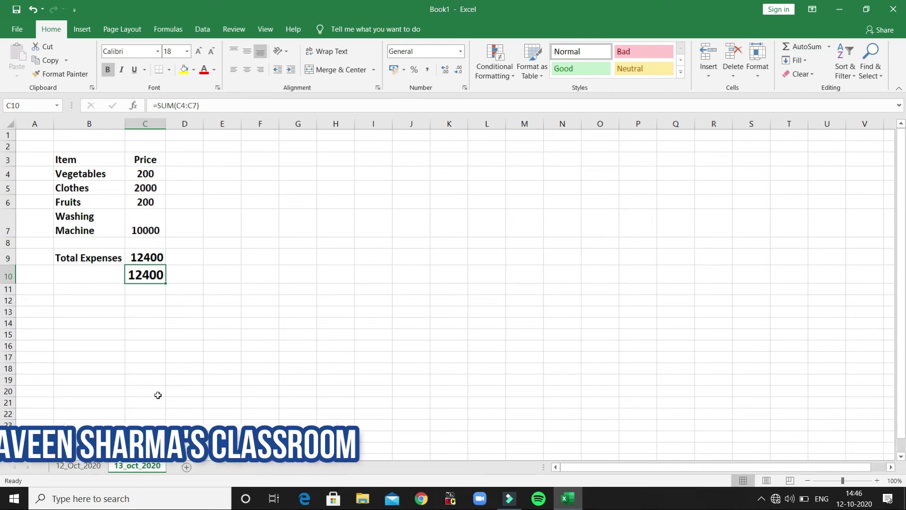
Step: Merge and center cells B9:B10 holding the Total Expenses label and align the label vertically to the middle
{"action": "left_click", "coordinate": [108, 279]}
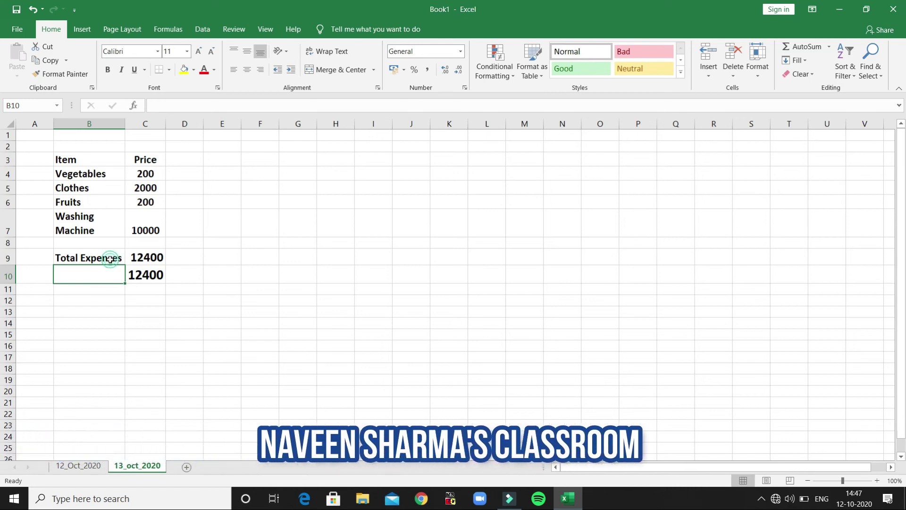
{"action": "left_click", "coordinate": [109, 258]}
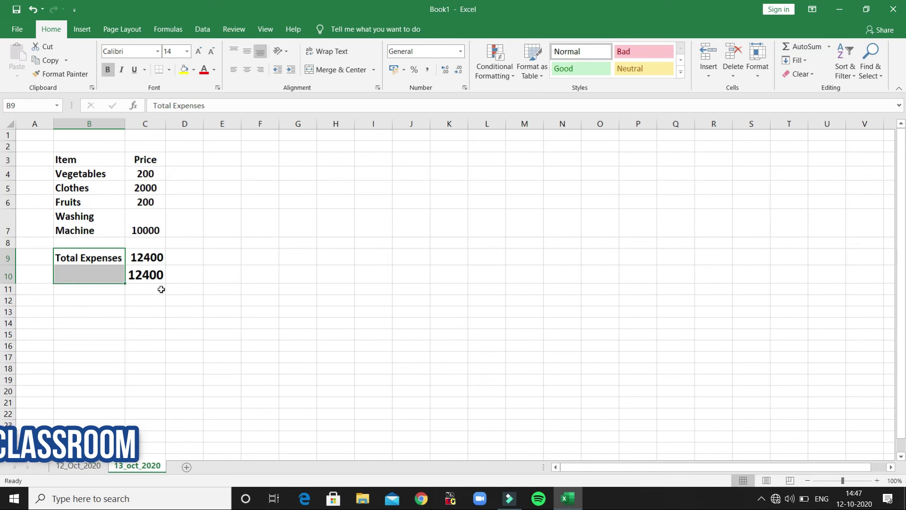
{"action": "left_click", "coordinate": [99, 260]}
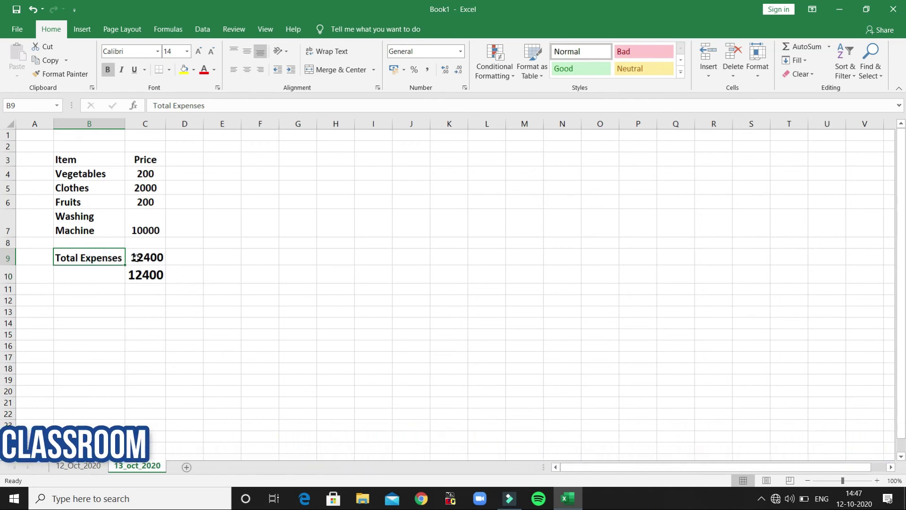
{"action": "left_click", "coordinate": [136, 257]}
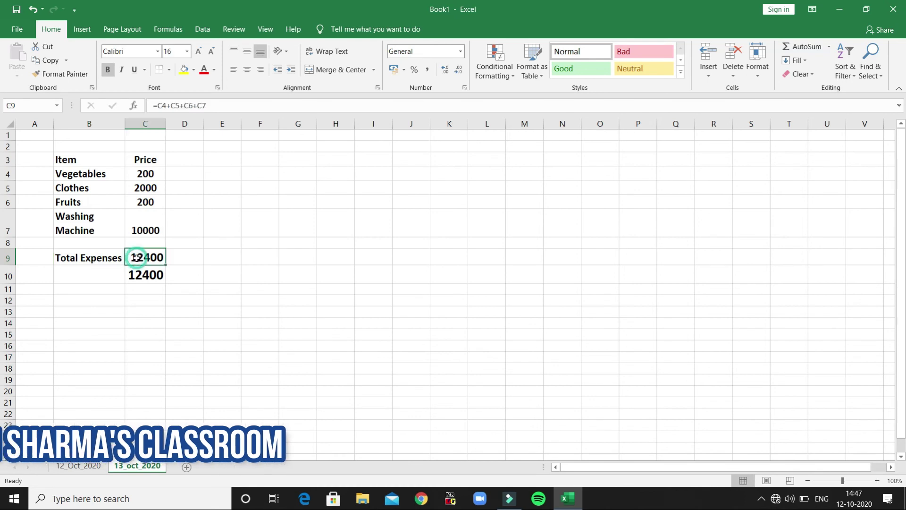
{"action": "left_click", "coordinate": [102, 257]}
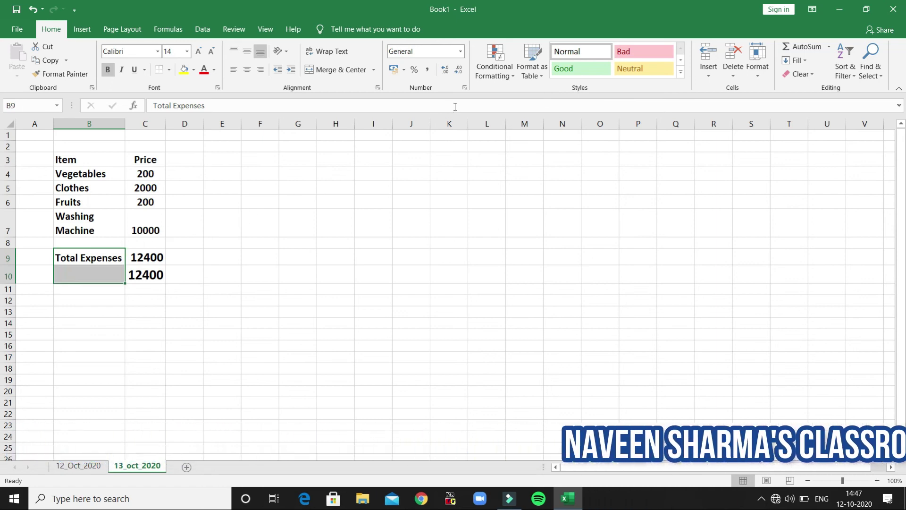
{"action": "left_click", "coordinate": [373, 70]}
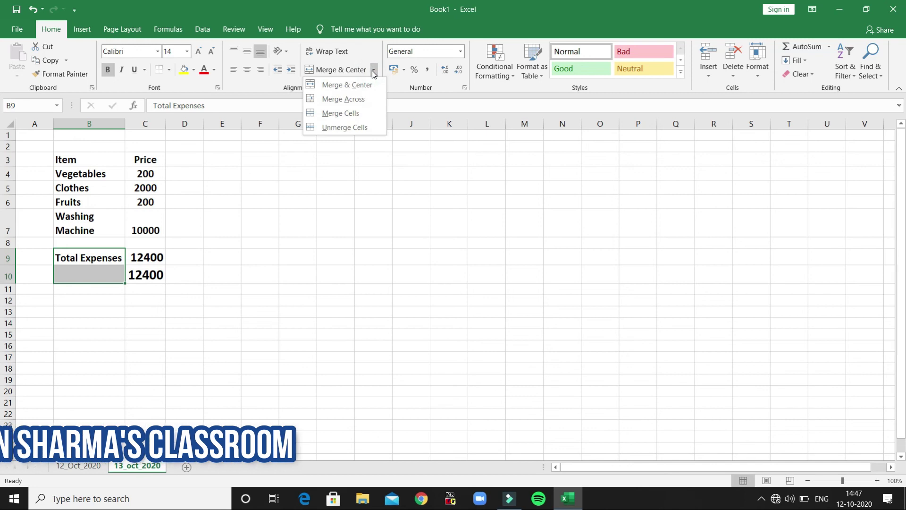
{"action": "left_click", "coordinate": [355, 89]}
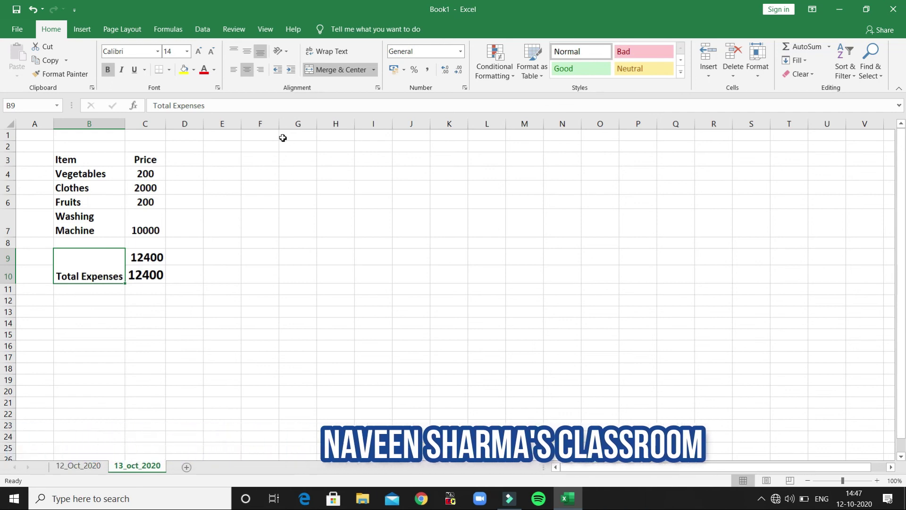
{"action": "left_click", "coordinate": [249, 55]}
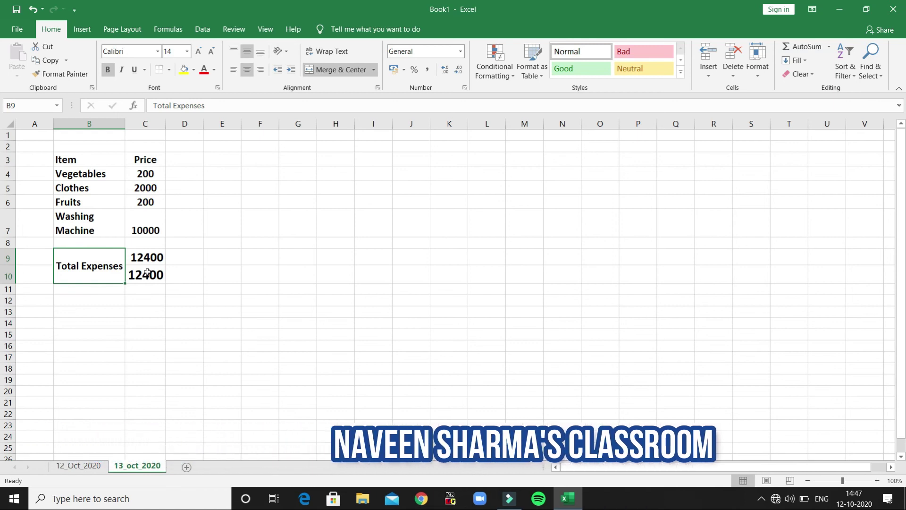
Step: Label the first total with the note "without using sum function" in cell D9
{"action": "left_click", "coordinate": [191, 258]}
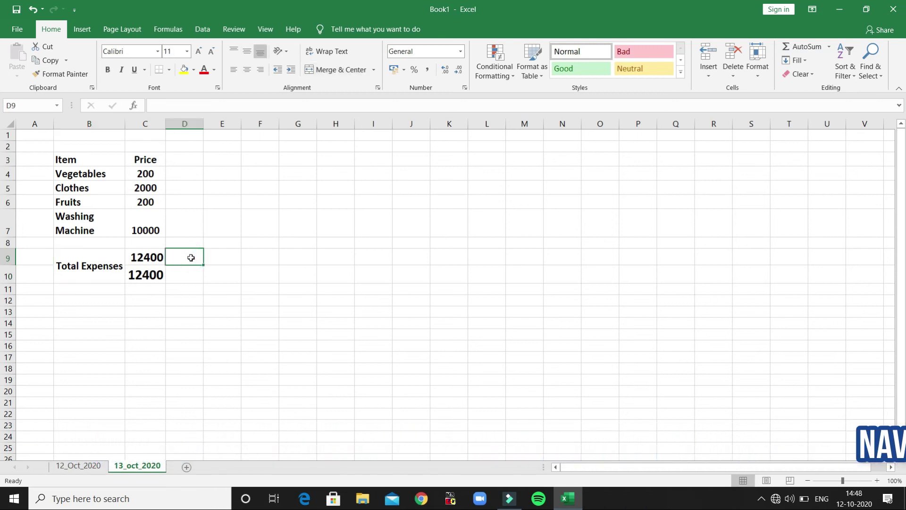
{"action": "type", "text": "with"}
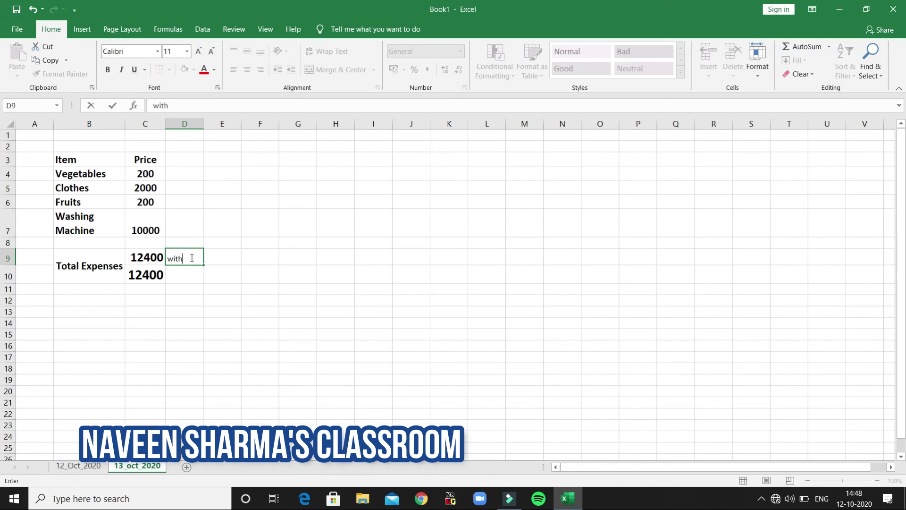
{"action": "type", "text": "out us"}
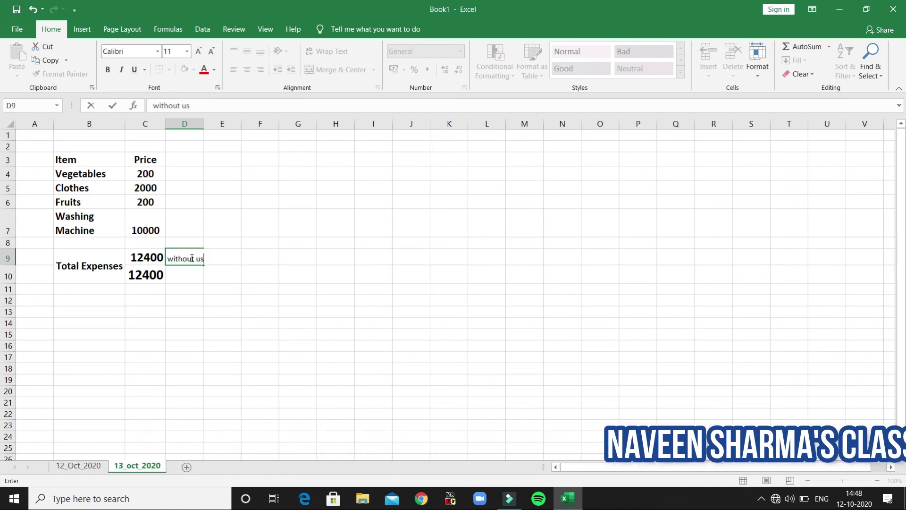
{"action": "type", "text": "ing sum fun"}
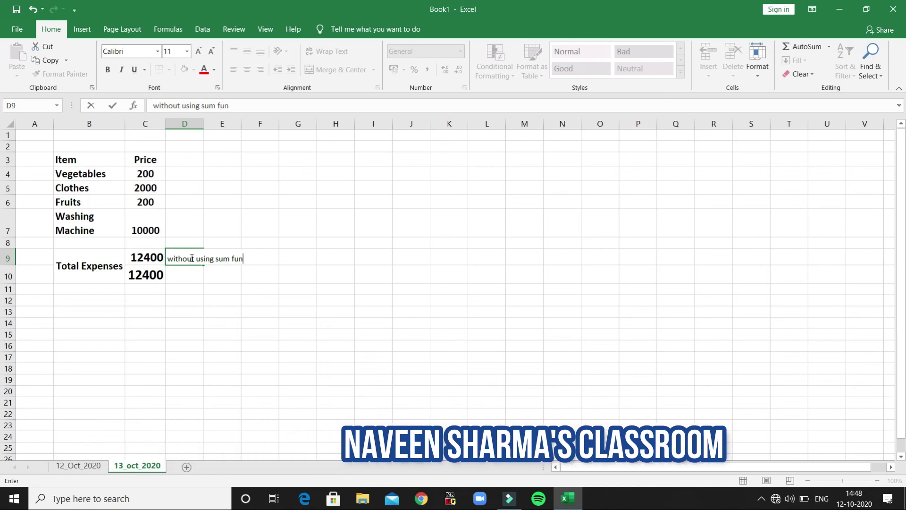
{"action": "type", "text": "ction"}
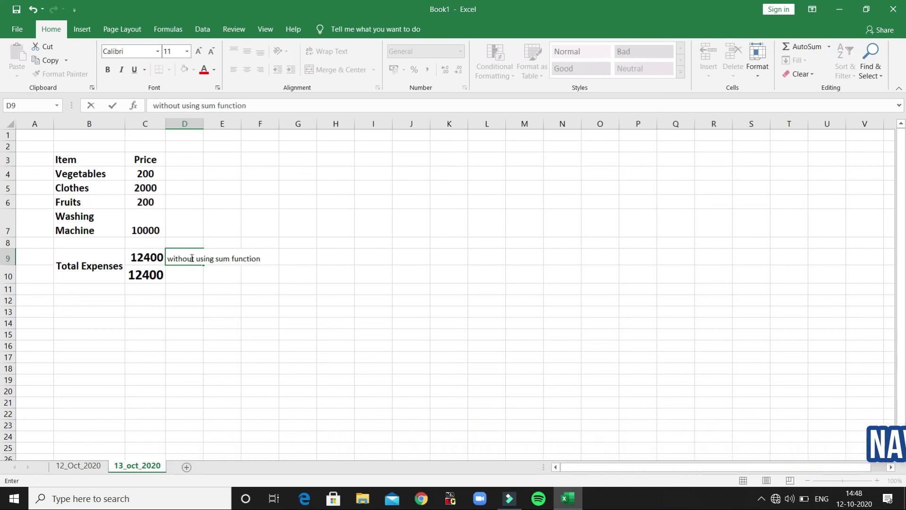
Step: Label the second total with the note "using sum function of ms excel" in cell D10
{"action": "type", "text": "wi"}
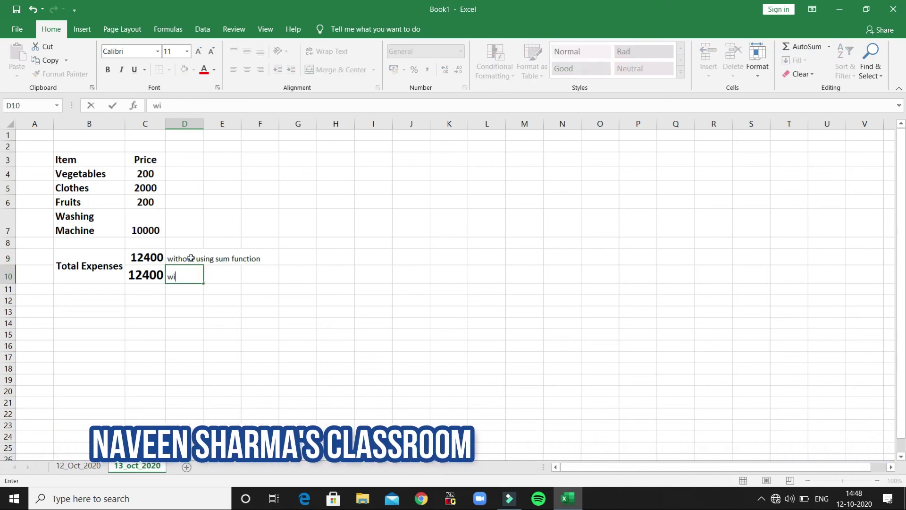
{"action": "type", "text": "thout"}
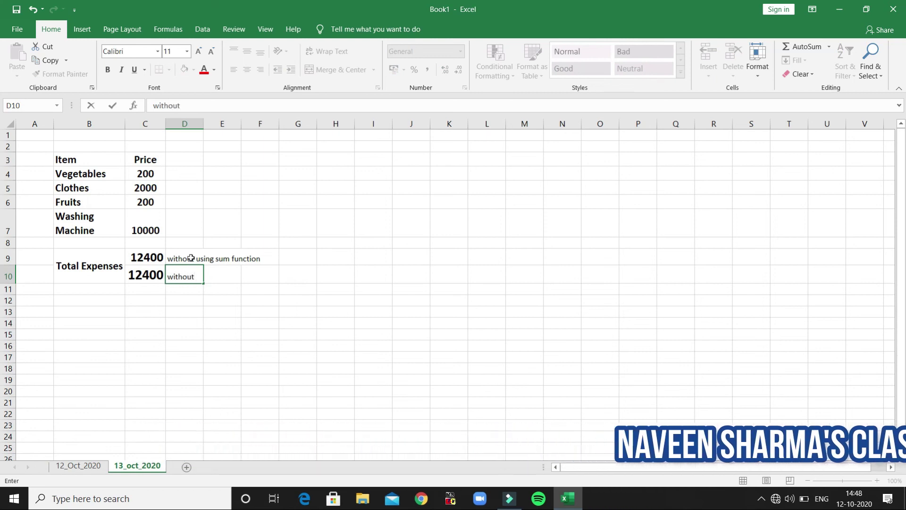
{"action": "type", "text": "using sum f"}
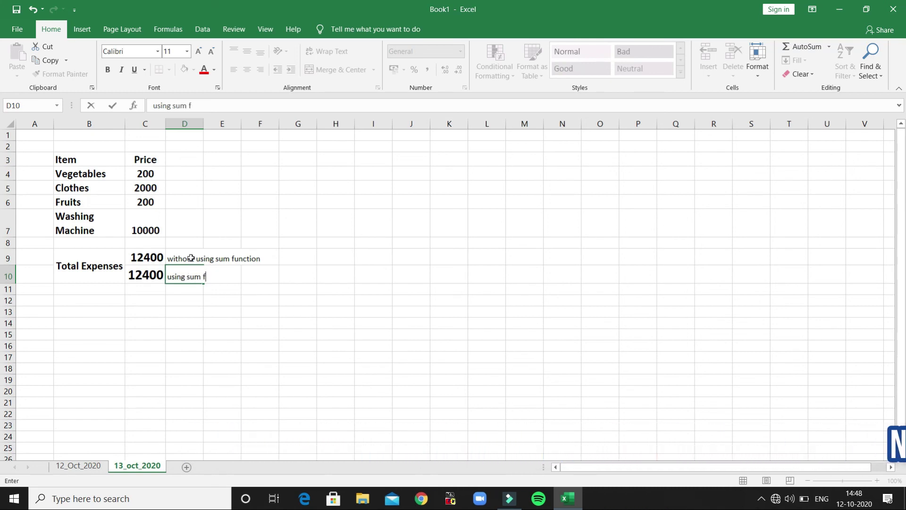
{"action": "type", "text": "unction"}
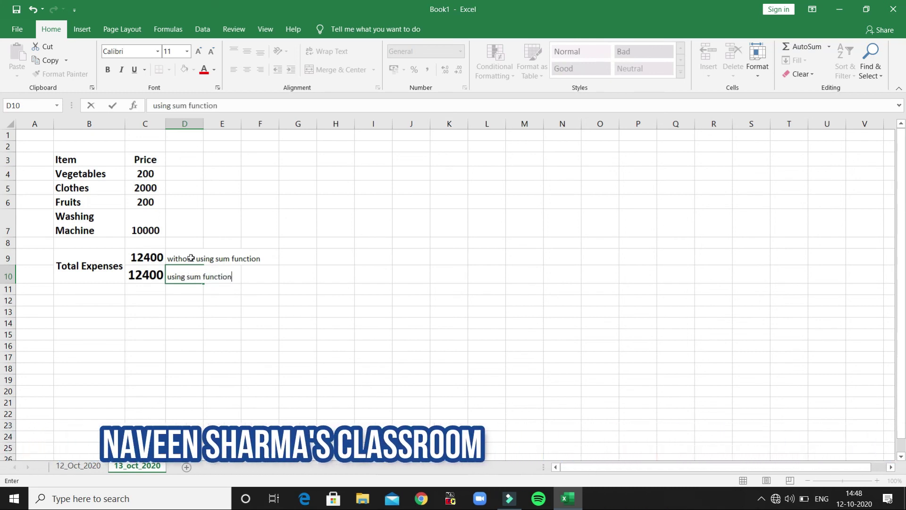
{"action": "type", "text": " of ms"}
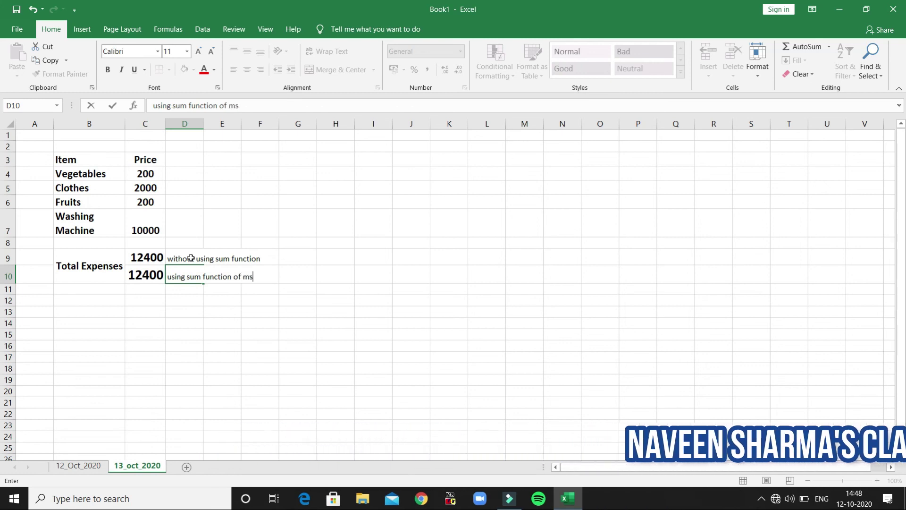
{"action": "type", "text": " excek"}
{"action": "key", "text": "BackSpace"}
{"action": "type", "text": "l"}
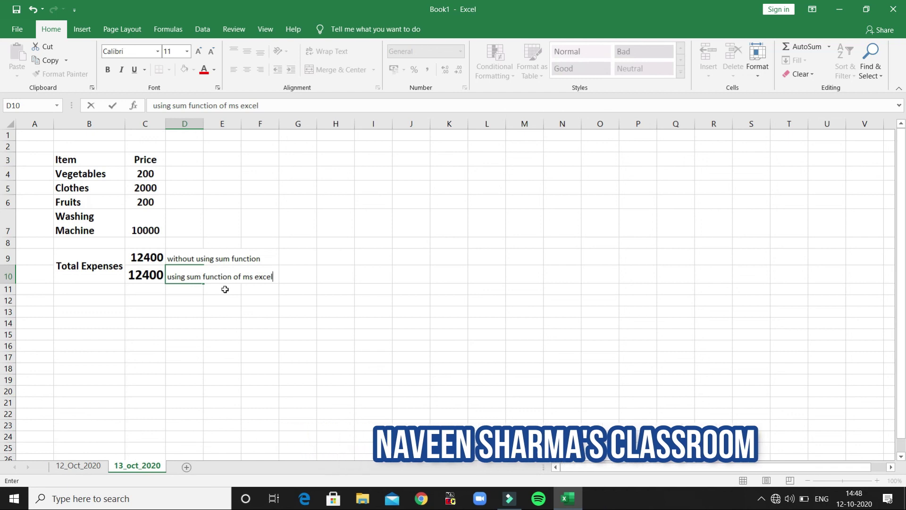
{"action": "left_click", "coordinate": [225, 290]}
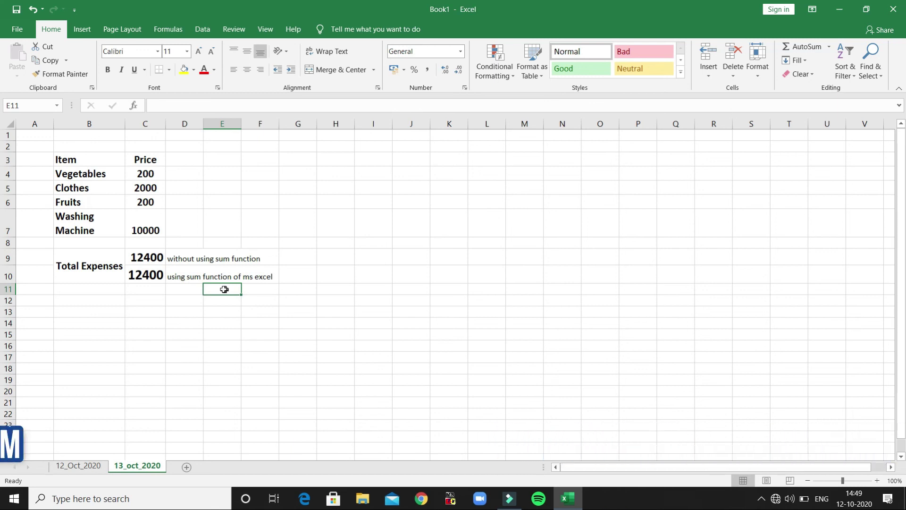
Step: Review the addition formula in C9 and the SUM formula in C10 with their referenced price cells, leaving both formulas as they are
{"action": "left_click", "coordinate": [156, 257]}
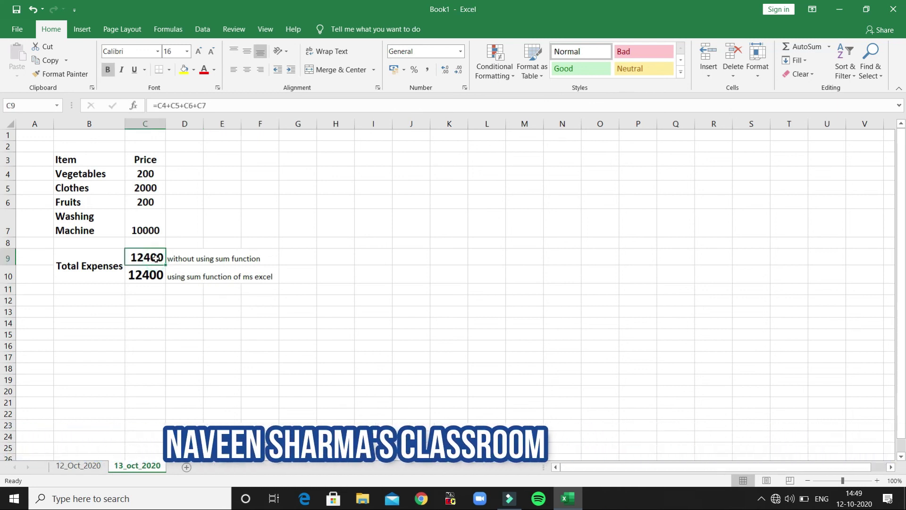
{"action": "left_click", "coordinate": [225, 108]}
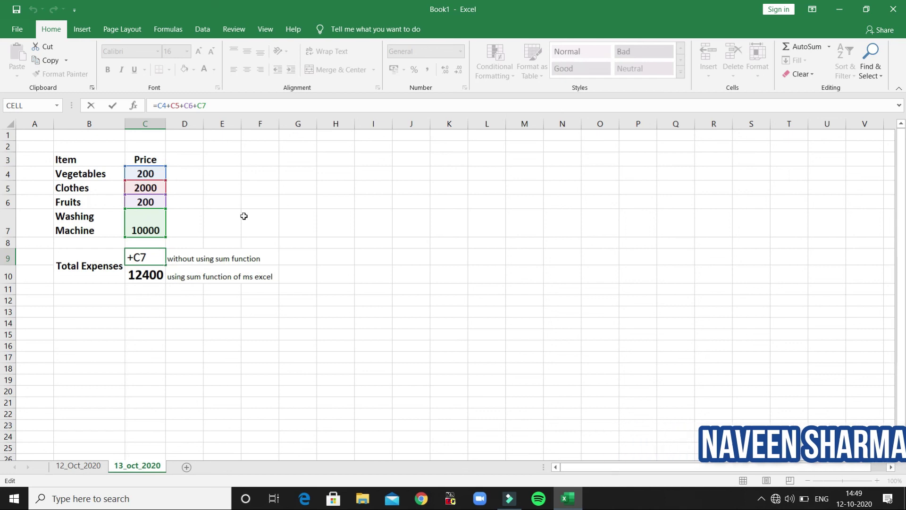
{"action": "key", "text": "ctrl+Return"}
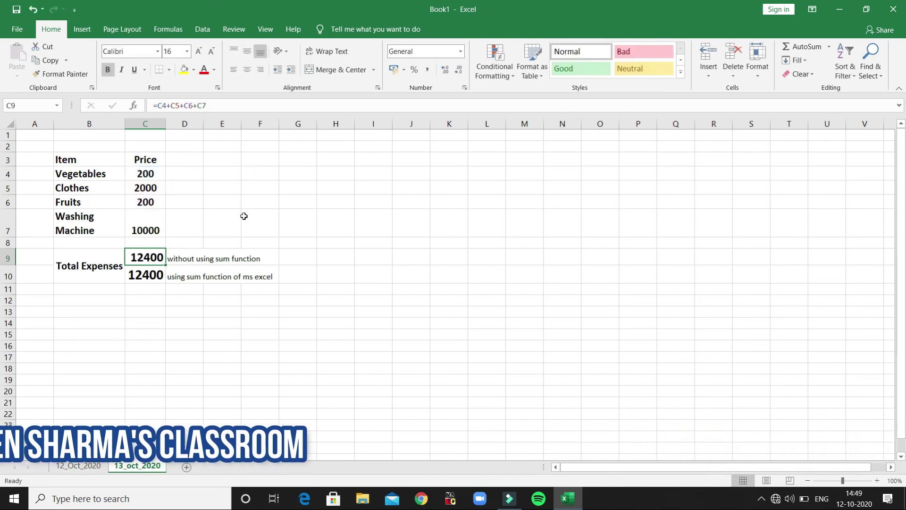
{"action": "left_click", "coordinate": [147, 275]}
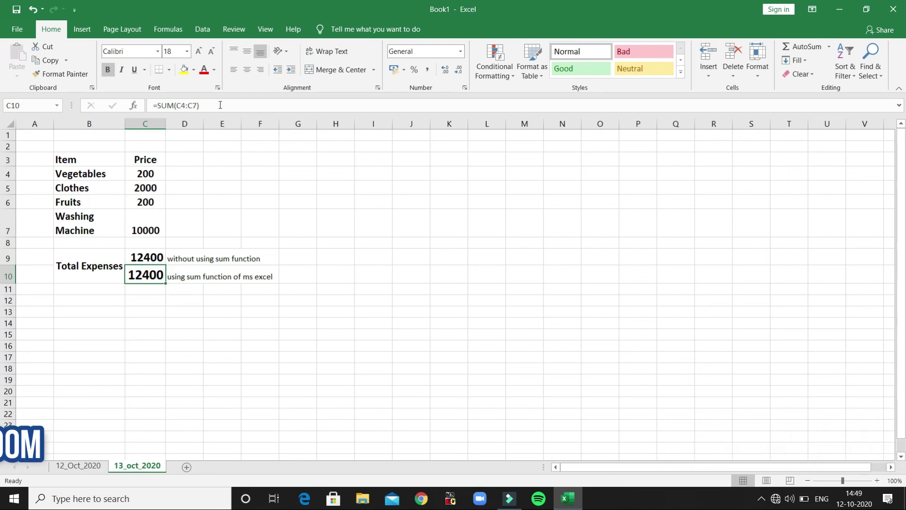
{"action": "left_click_drag", "start_coordinate": [220, 104], "coordinate": [140, 115]}
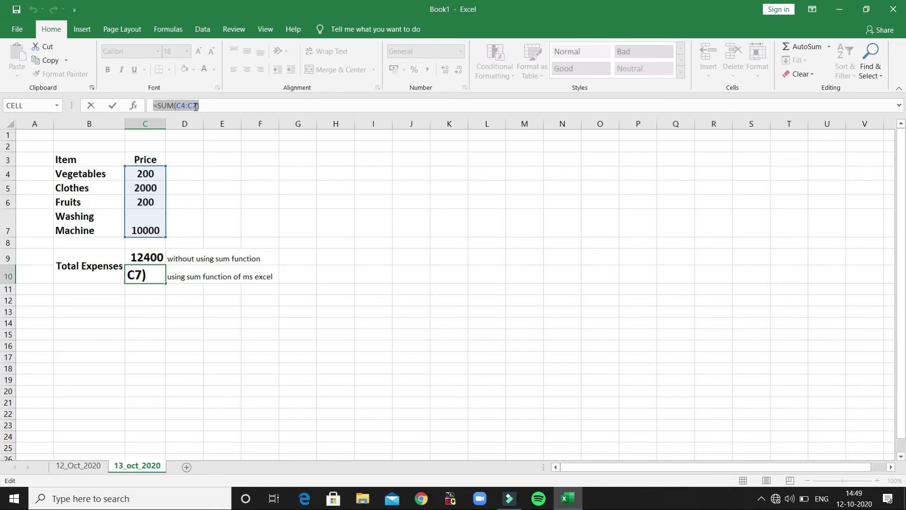
{"action": "key", "text": "Escape"}
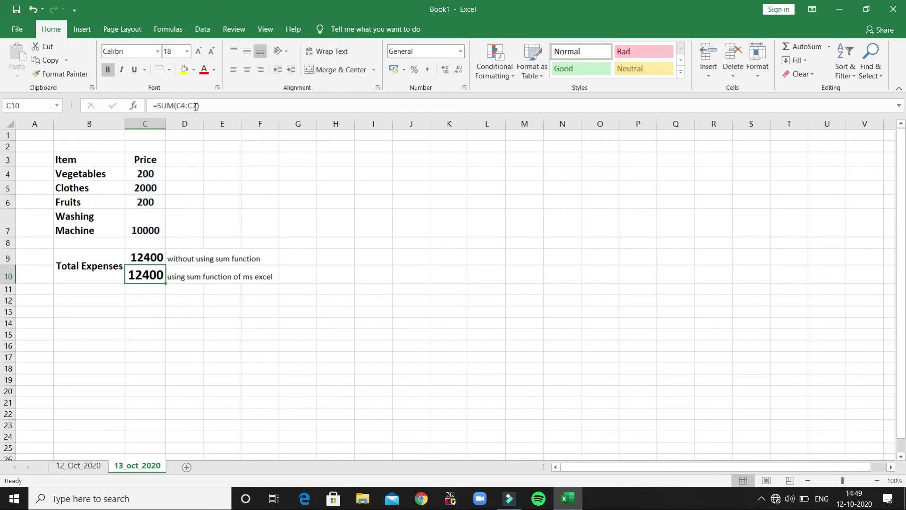